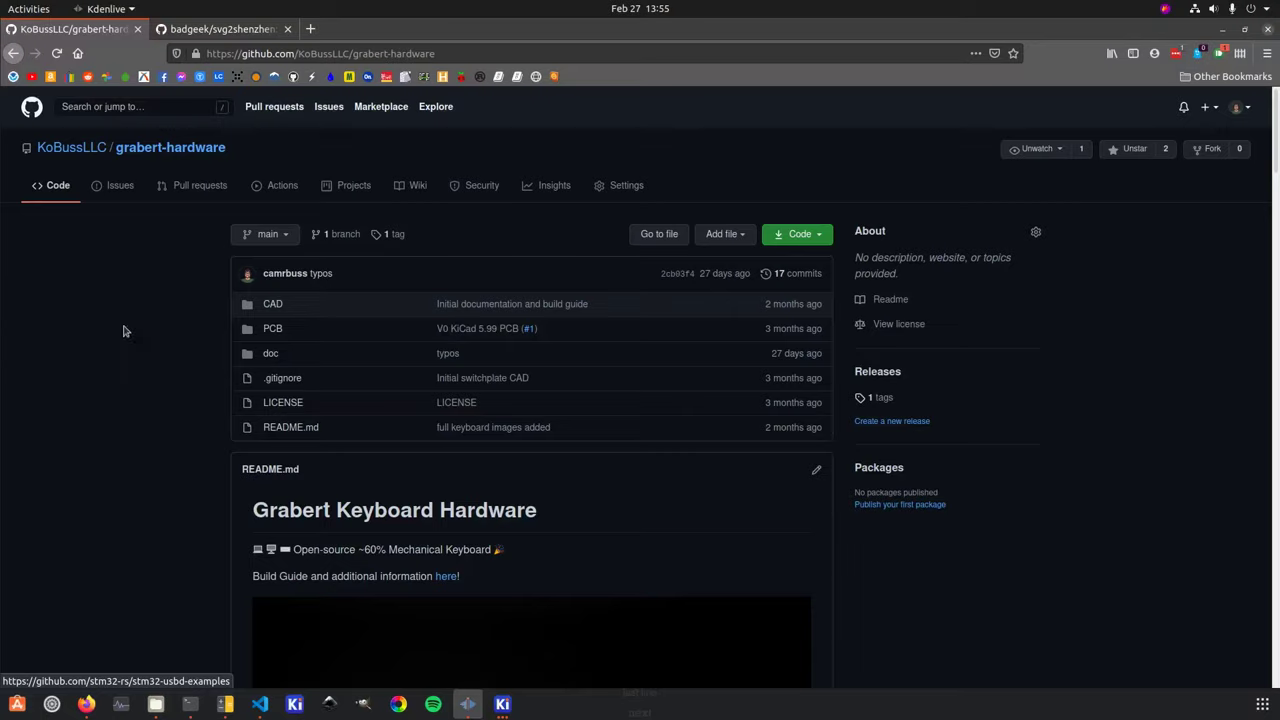
Bring Firefox forward and scroll through the grabert-hardware README.
left_click(151, 355)
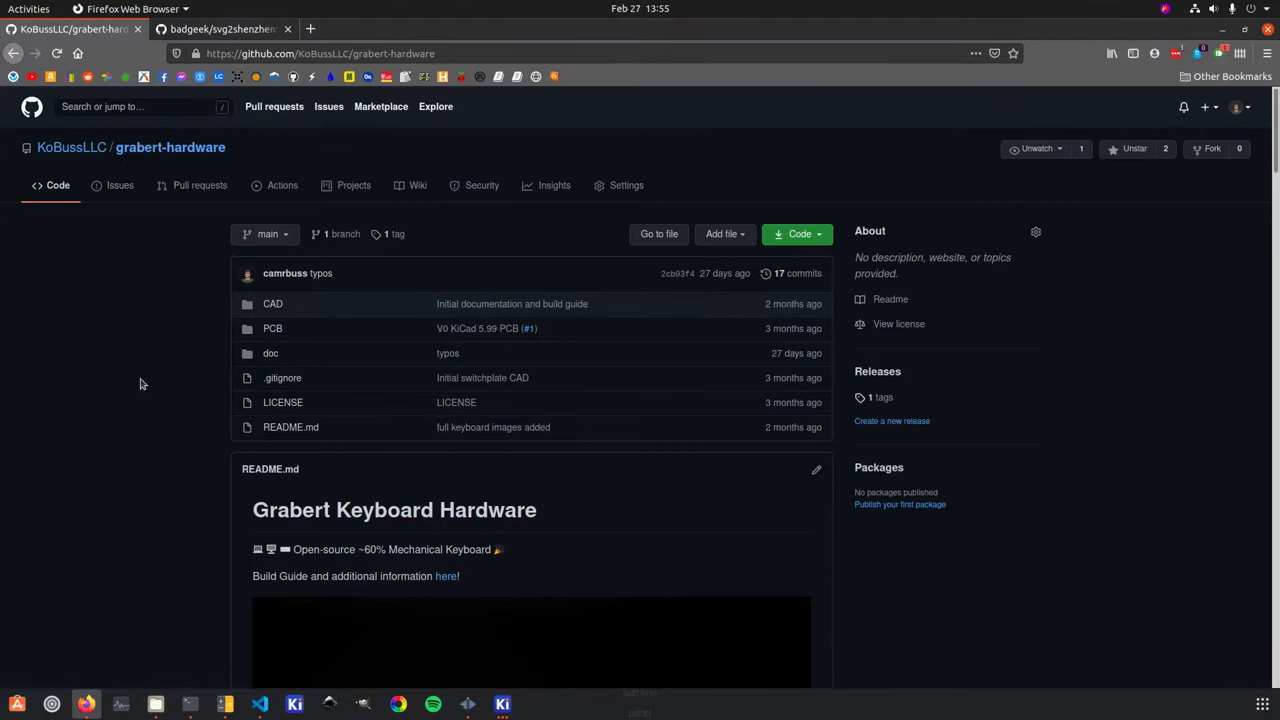
scroll(125, 443, "down", 4)
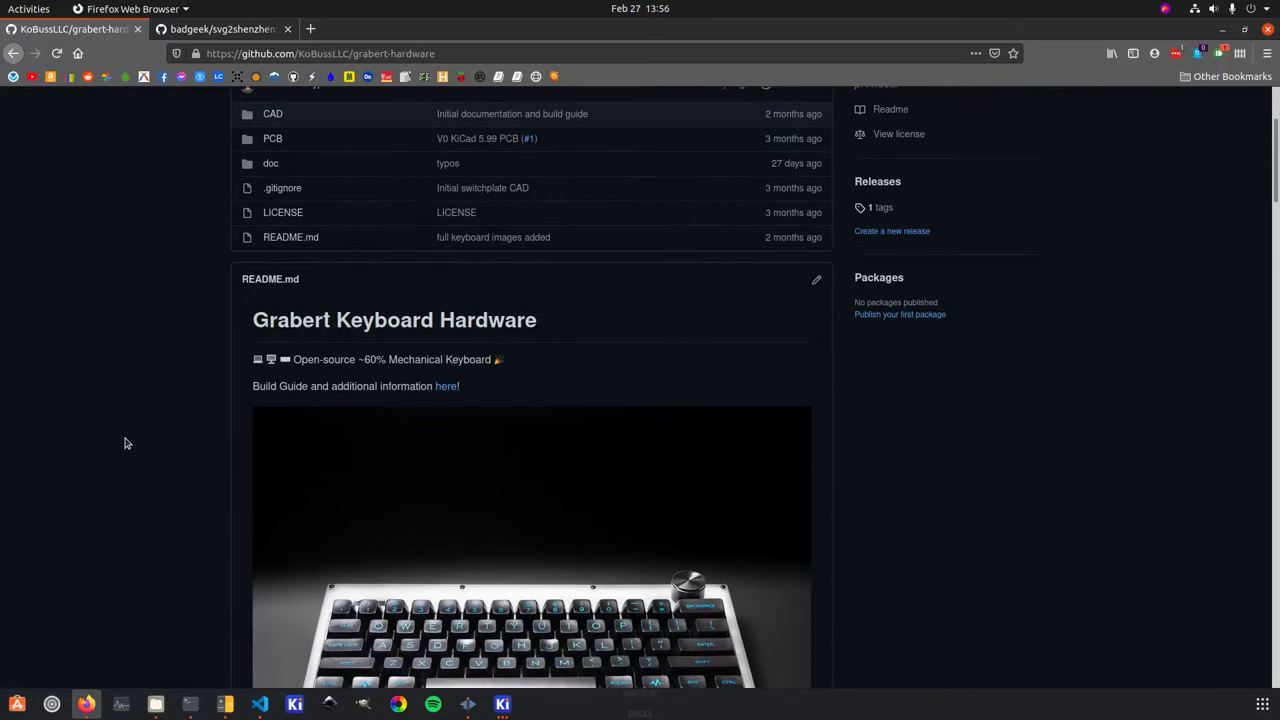
scroll(125, 443, "up", 2)
scroll(125, 443, "up", 2)
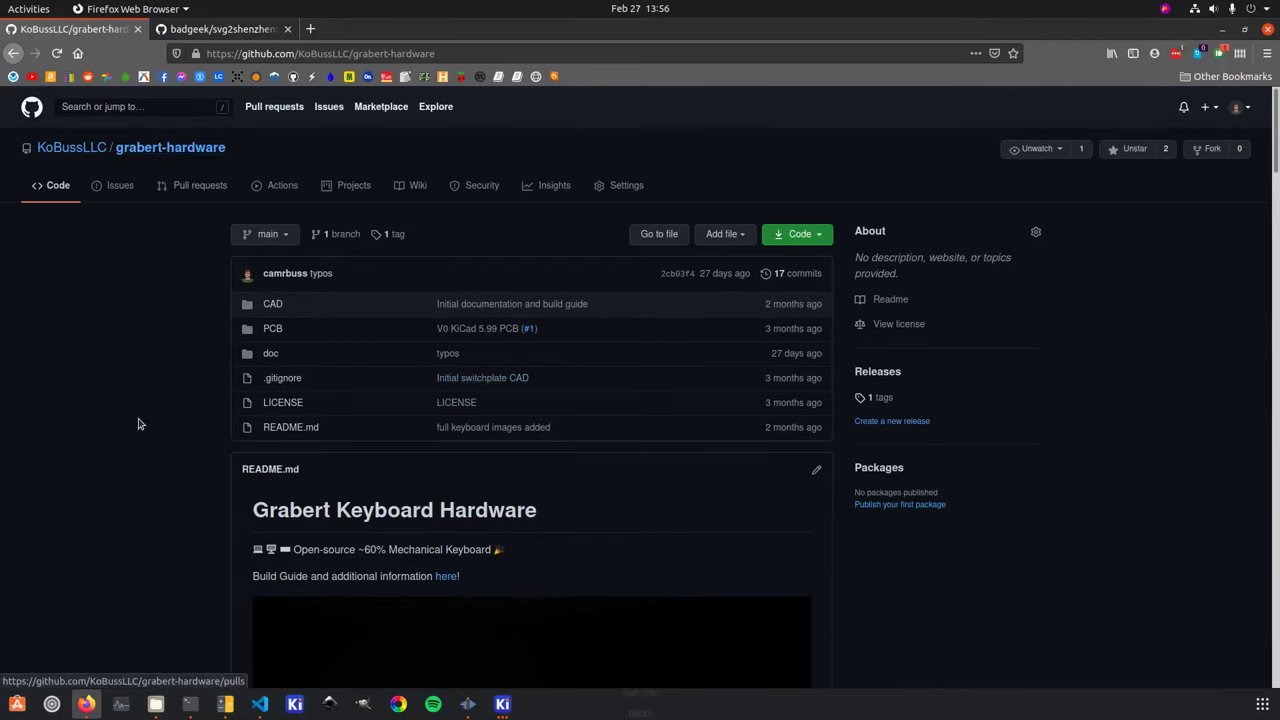
scroll(140, 424, "down", 5)
scroll(140, 424, "down", 2)
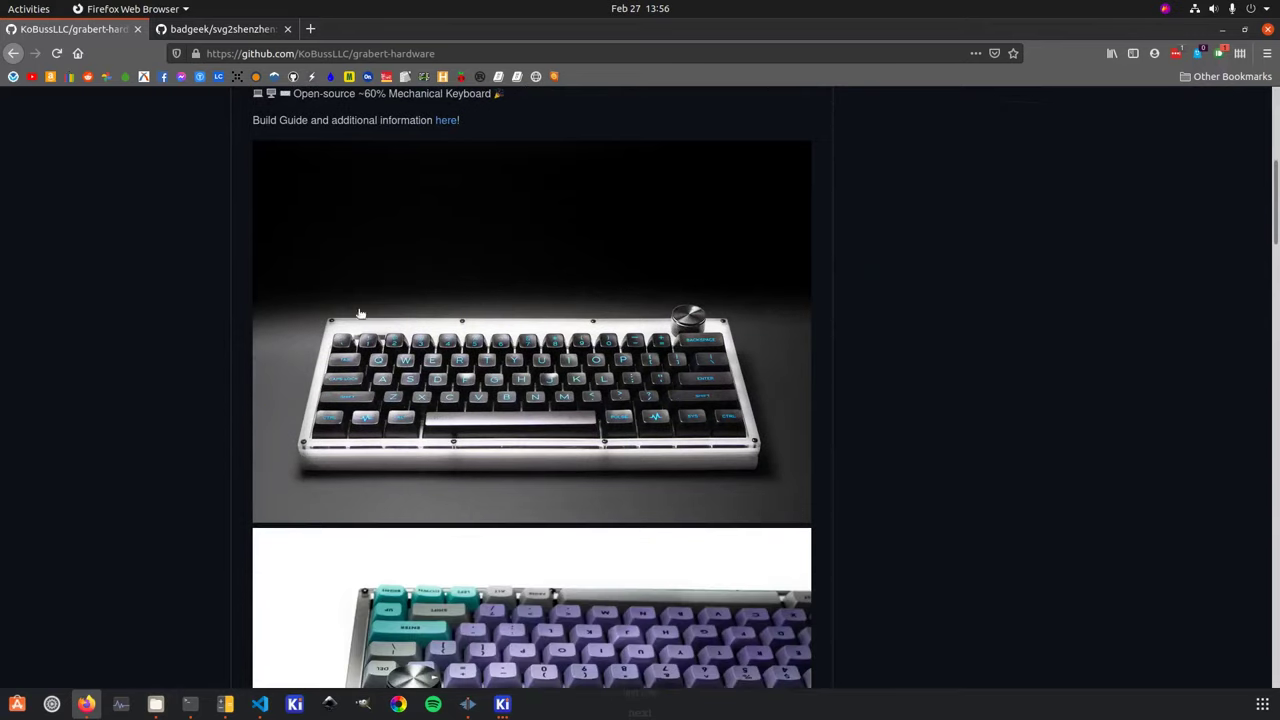
scroll(274, 318, "down", 3)
scroll(265, 370, "down", 8)
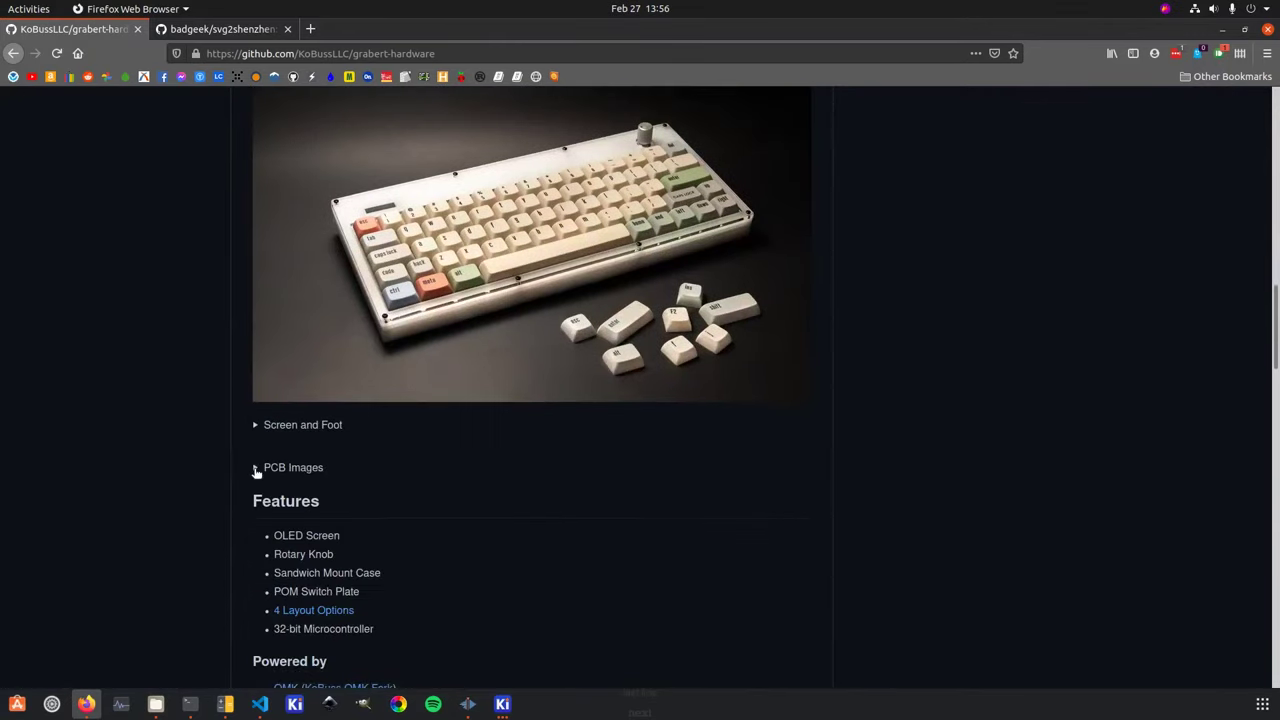
Expand PCB Images and scroll past the front and back photos, features and design constraints.
left_click(256, 468)
scroll(196, 434, "down", 2)
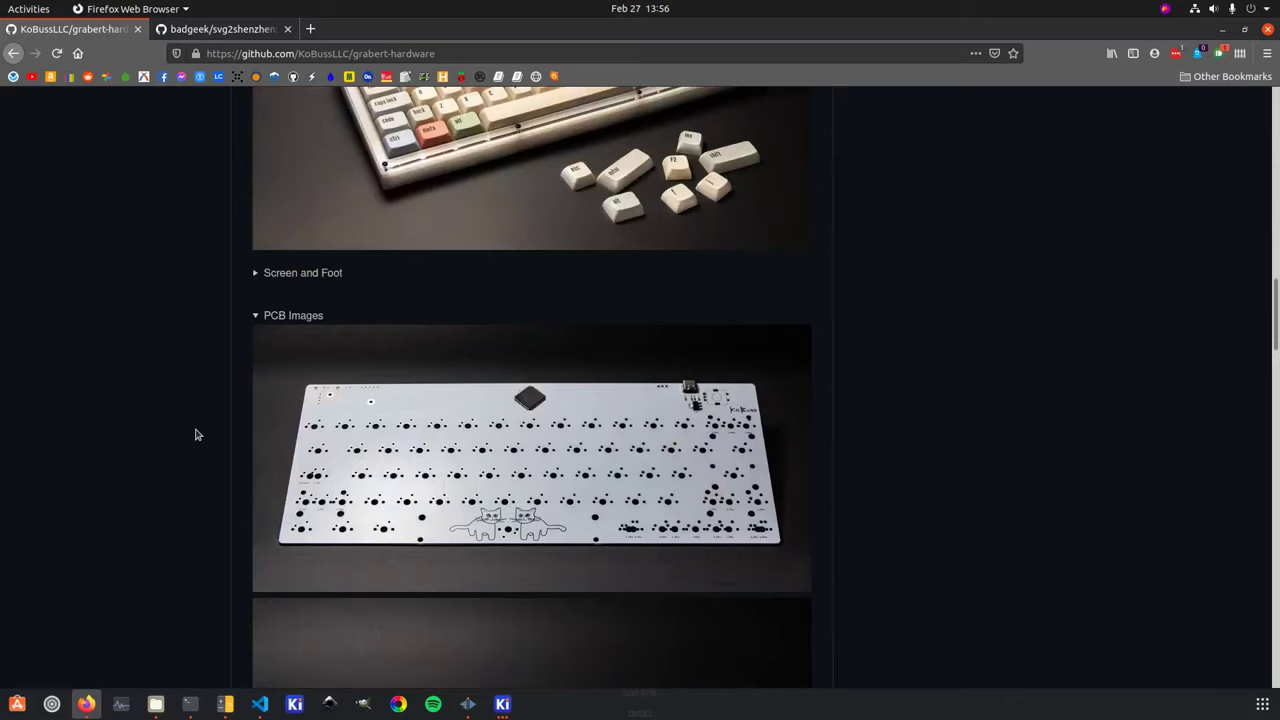
scroll(196, 434, "down", 1)
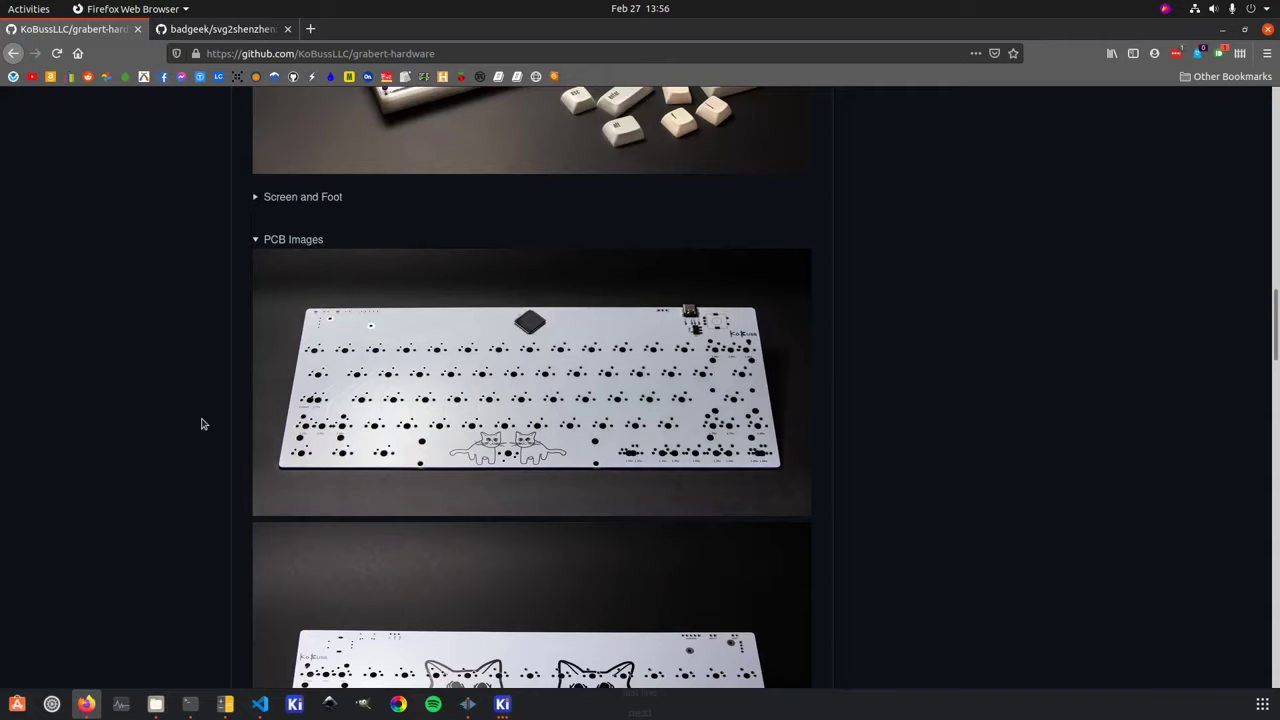
scroll(337, 290, "down", 2)
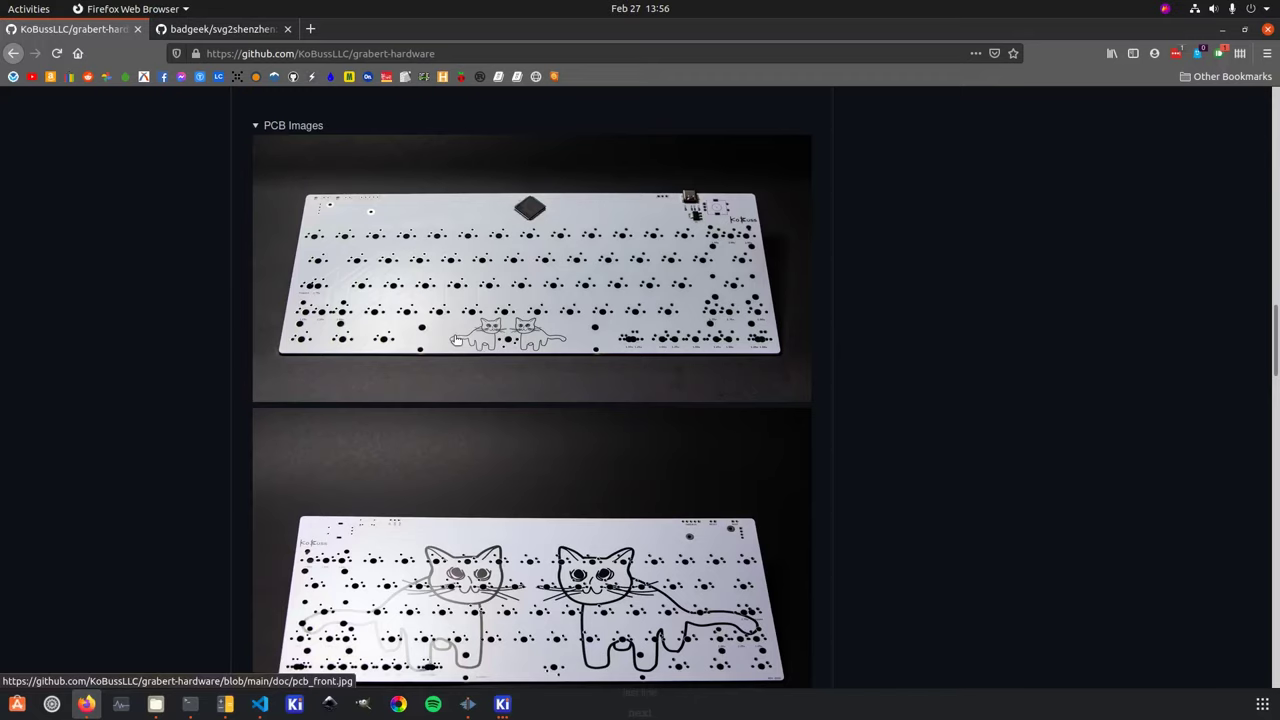
scroll(457, 340, "down", 1)
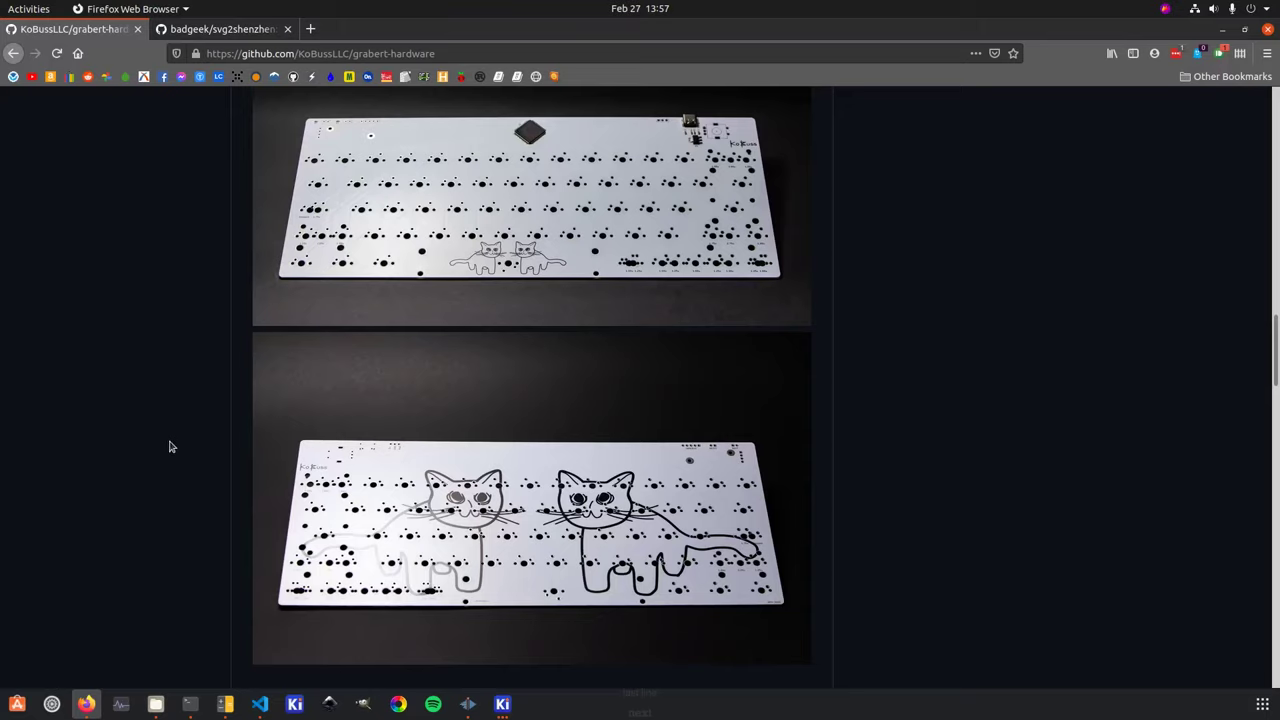
scroll(170, 447, "down", 3)
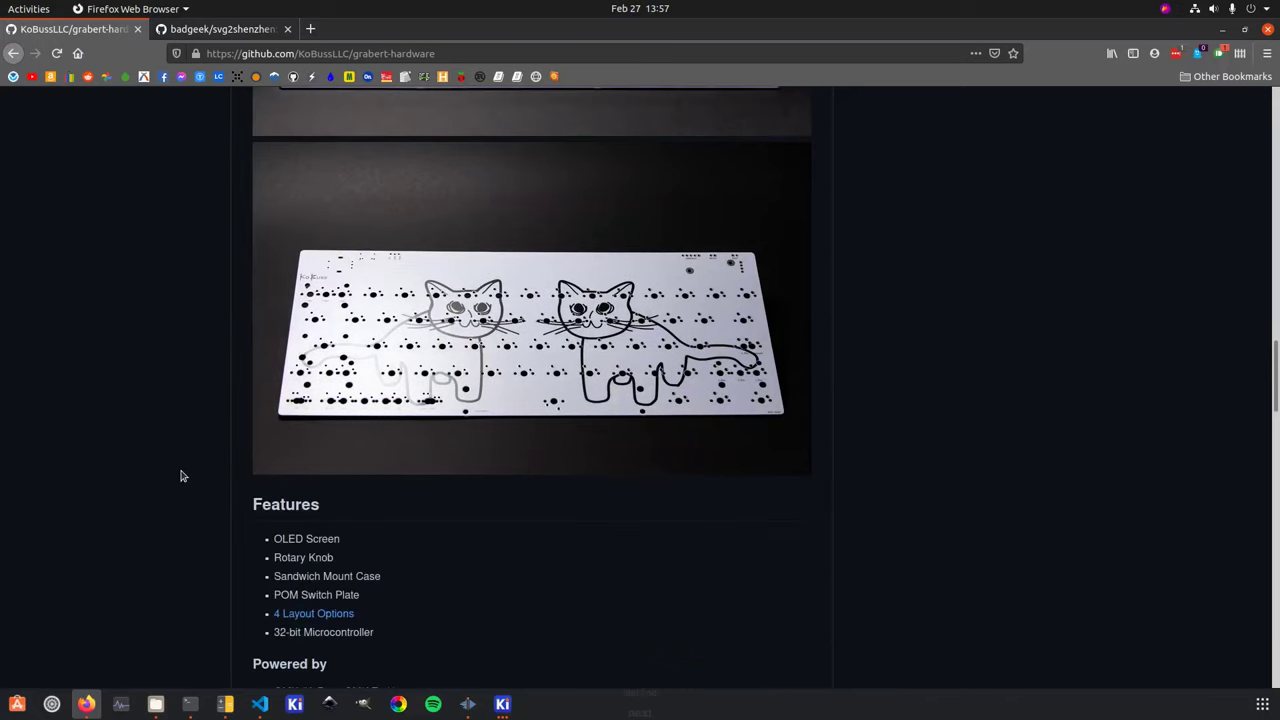
scroll(180, 476, "down", 3)
Scroll back and forth through the README's PCB photos and Features list to review them.
scroll(160, 440, "down", 1)
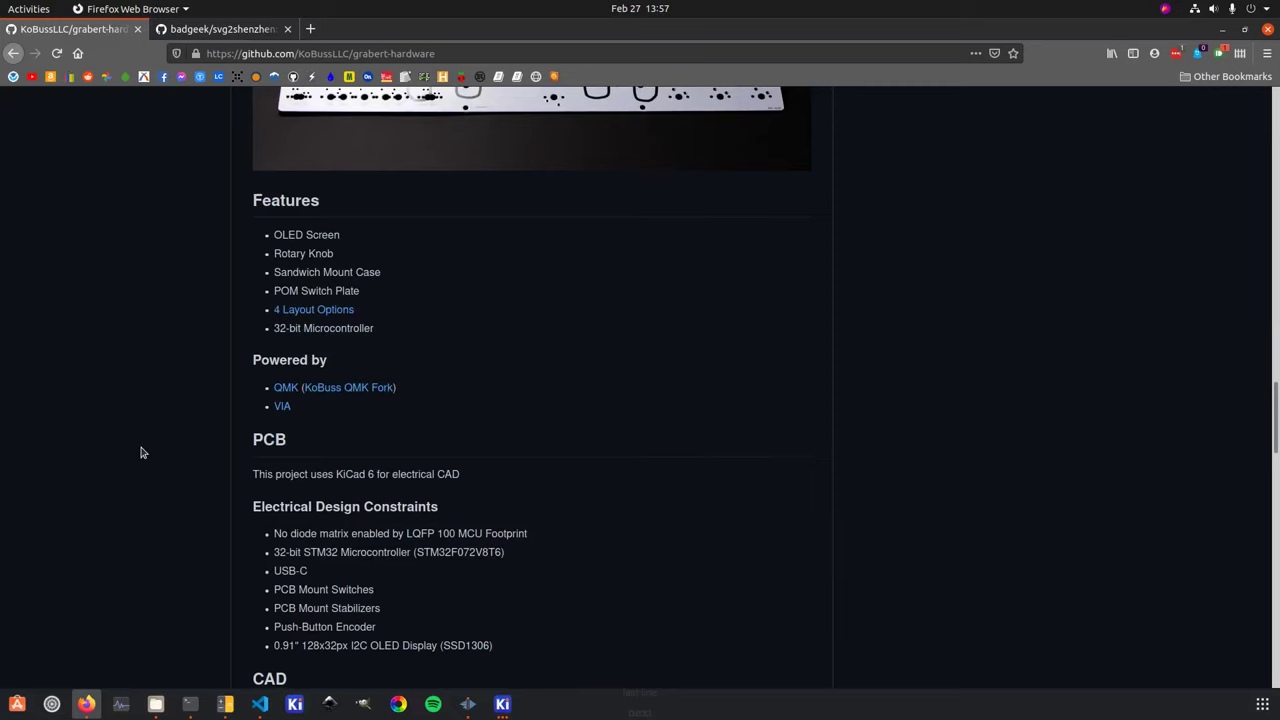
scroll(141, 453, "up", 2)
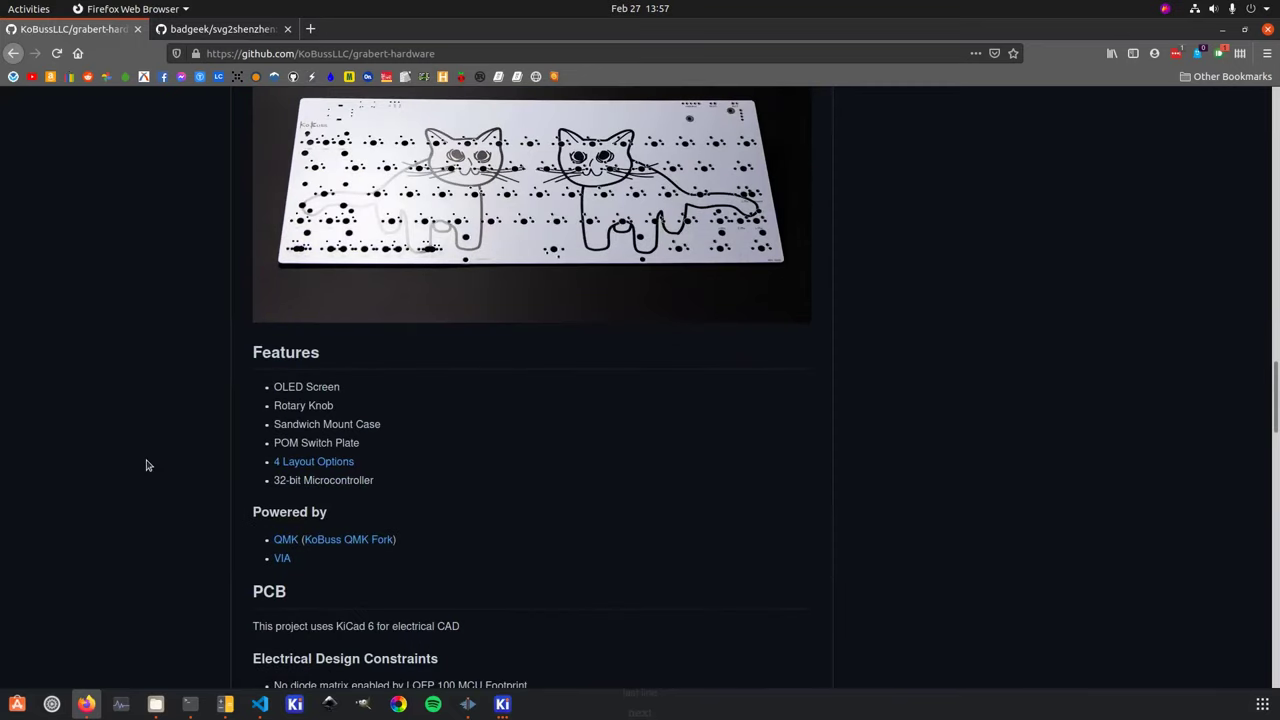
scroll(146, 465, "up", 2)
scroll(150, 466, "down", 1)
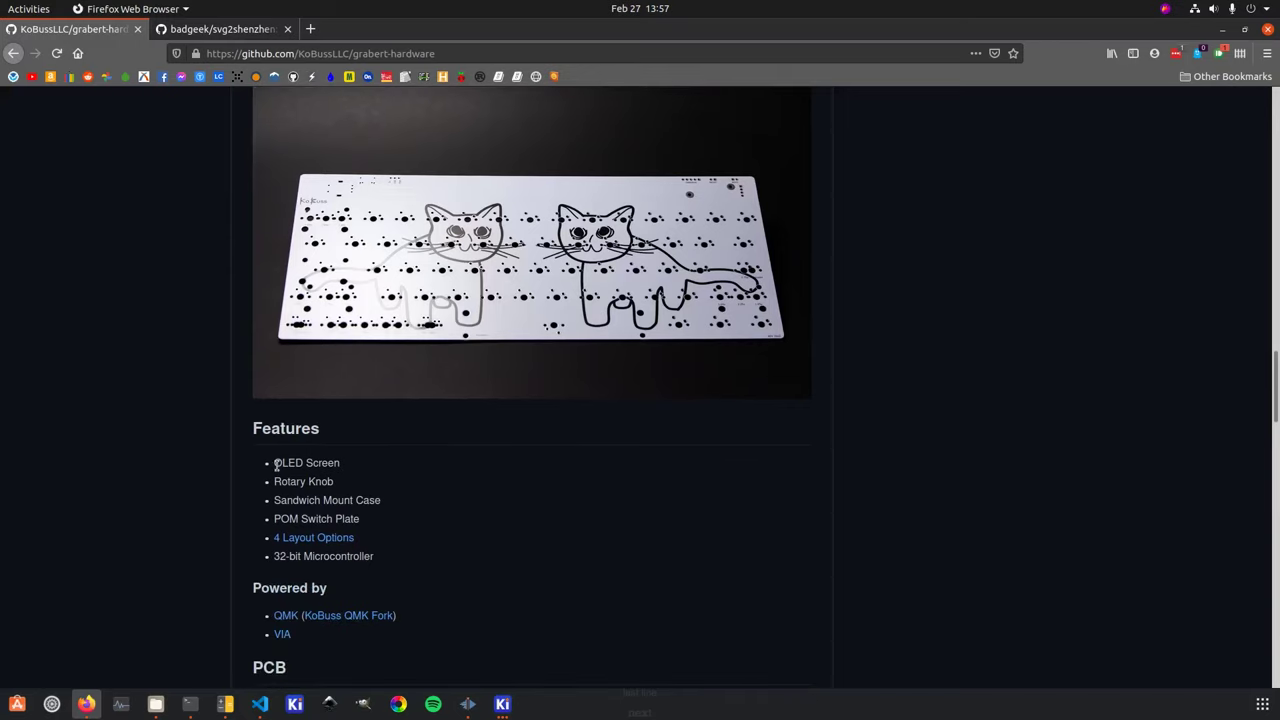
scroll(354, 477, "up", 10)
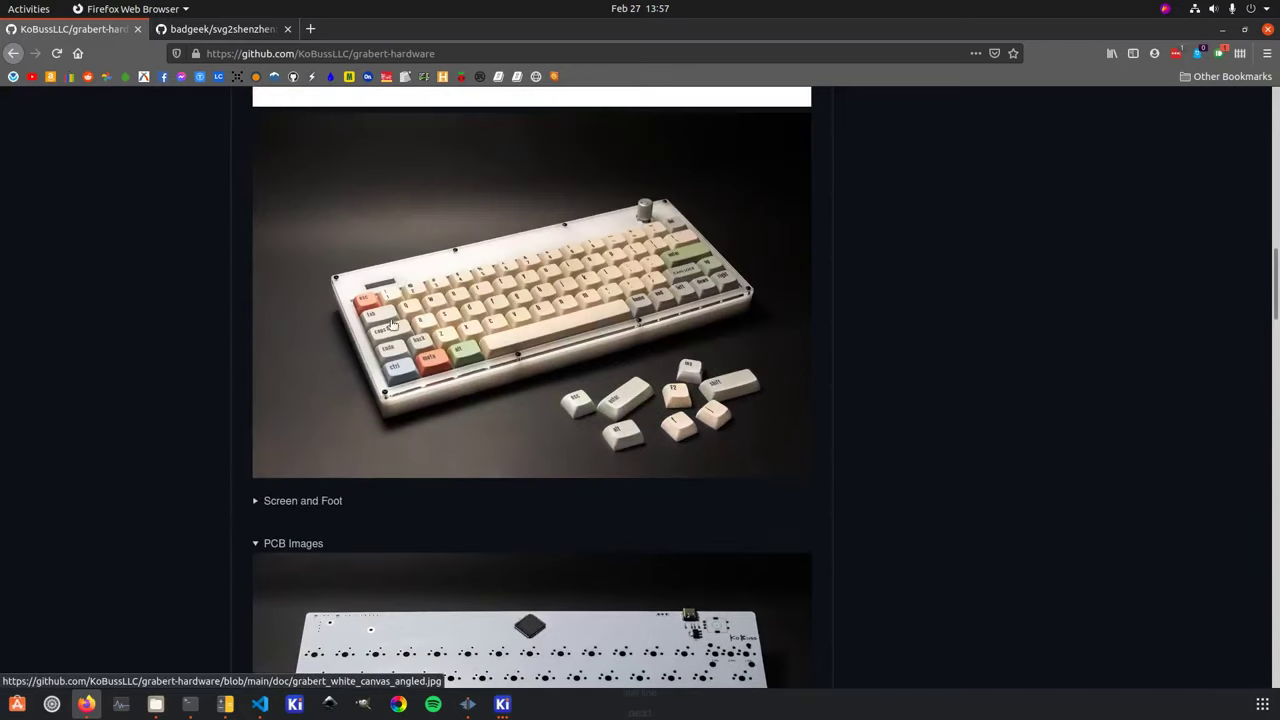
scroll(403, 349, "down", 6)
scroll(404, 350, "down", 4)
scroll(383, 367, "up", 10)
scroll(603, 316, "down", 3)
scroll(551, 329, "up", 2)
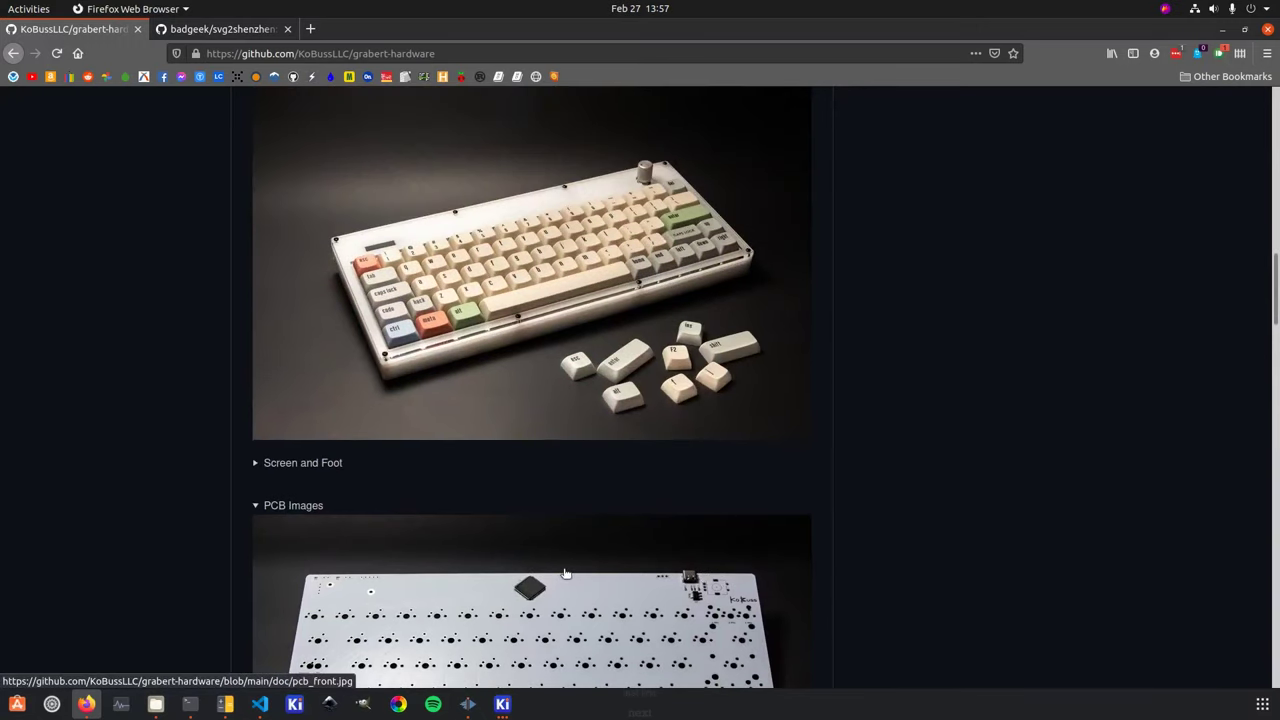
scroll(565, 574, "down", 1)
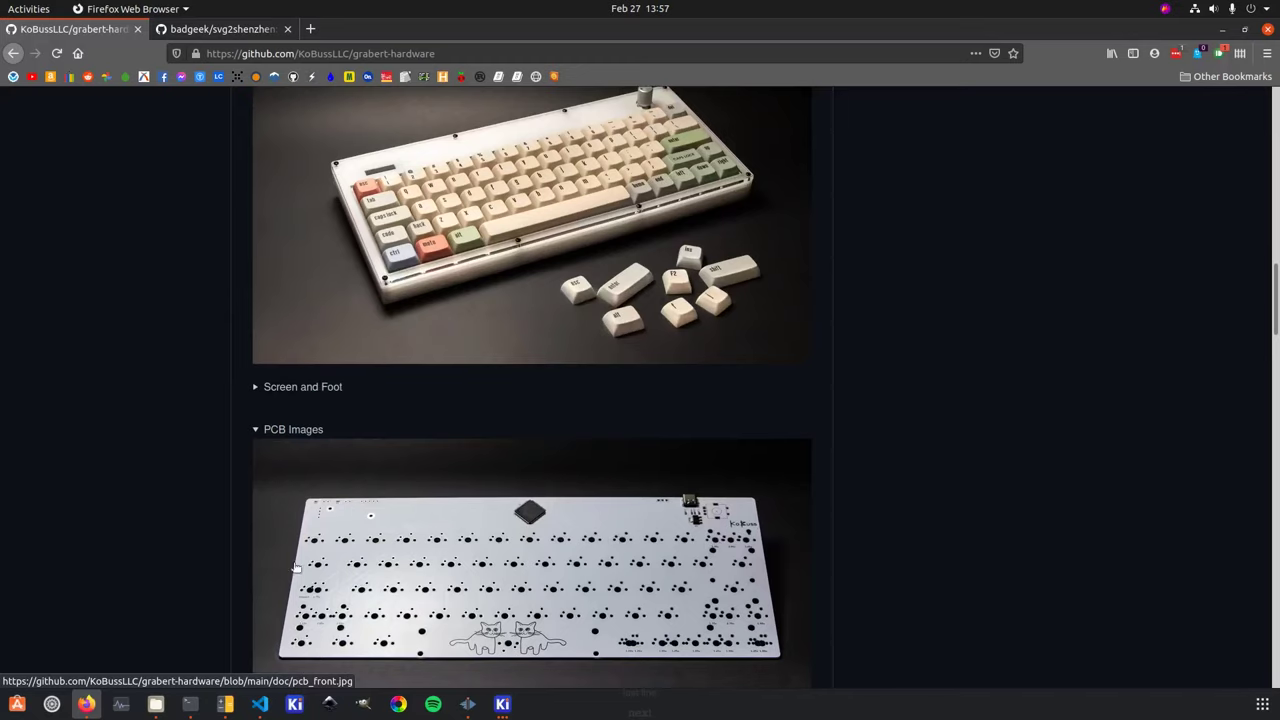
scroll(514, 577, "down", 2)
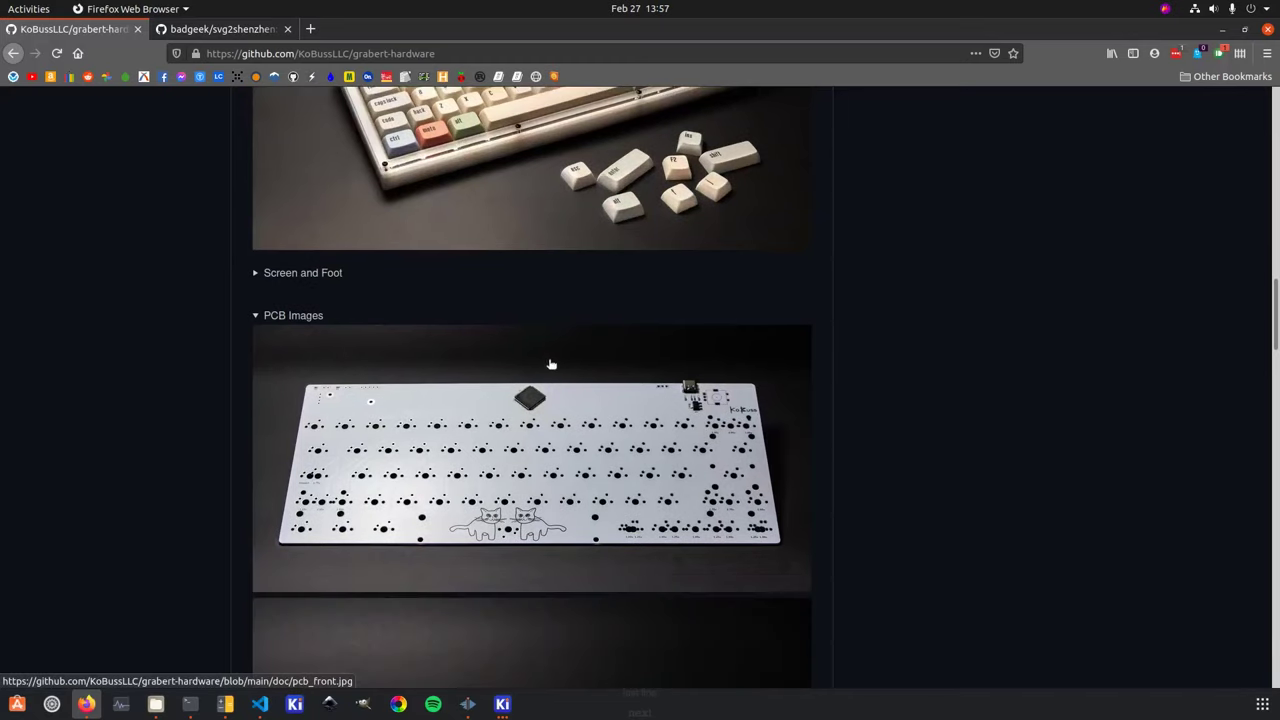
scroll(520, 463, "down", 10)
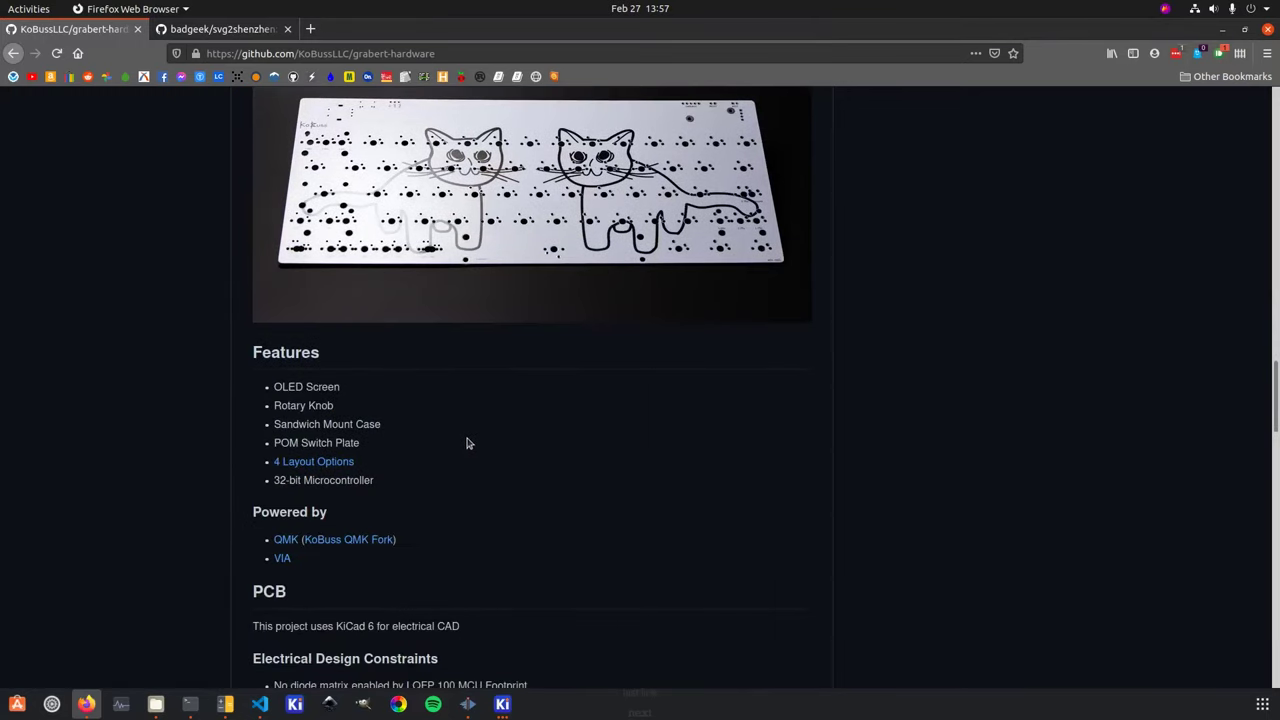
scroll(447, 451, "up", 6)
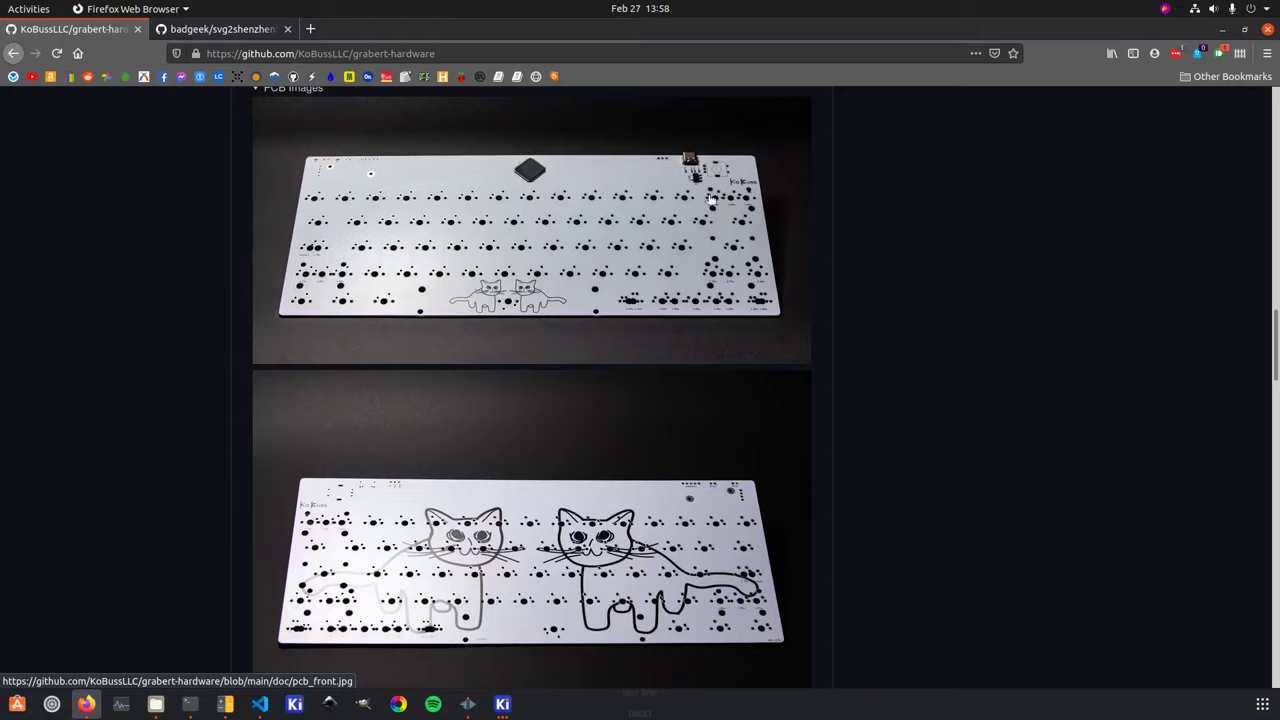
scroll(628, 313, "down", 3)
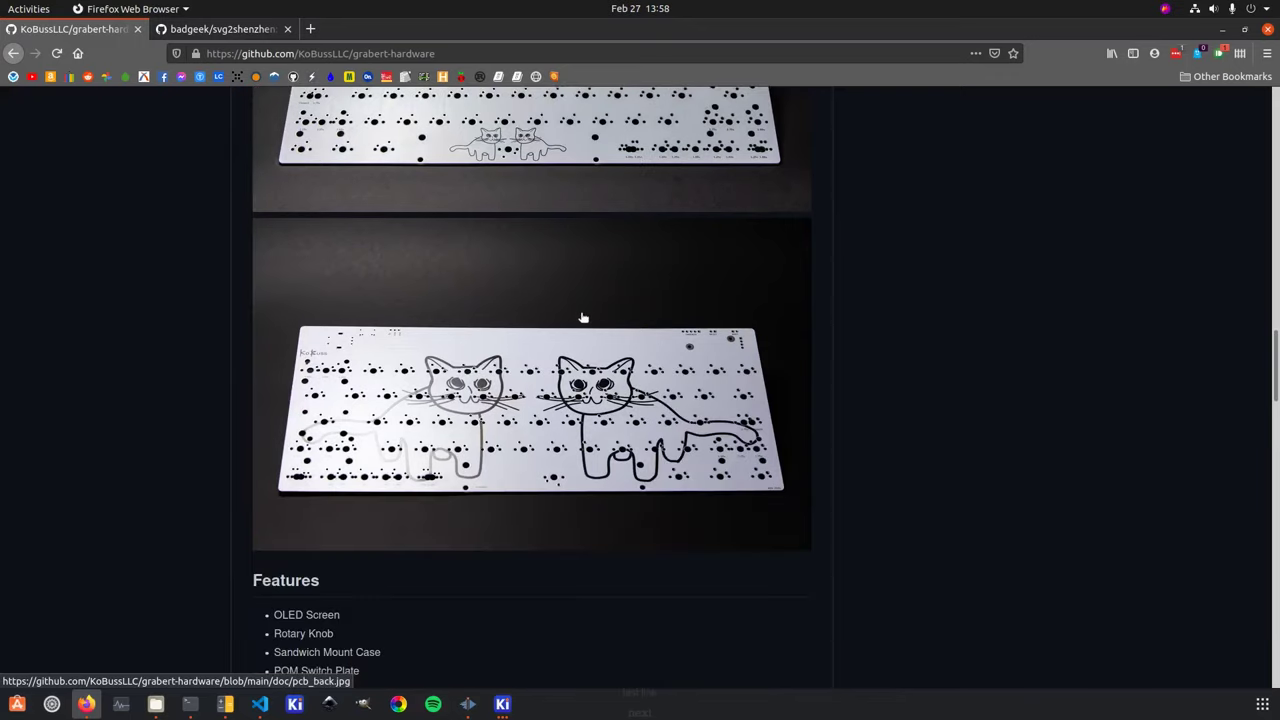
scroll(556, 252, "up", 1)
scroll(556, 252, "down", 6)
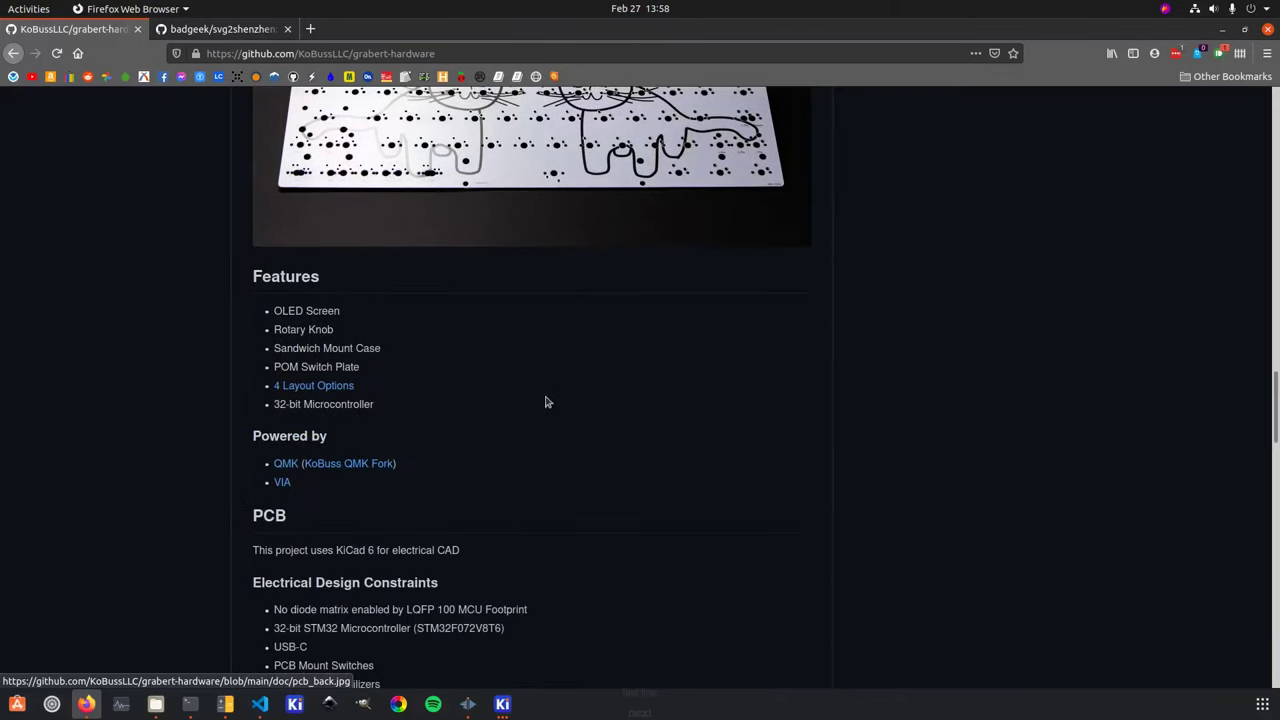
scroll(421, 450, "up", 2)
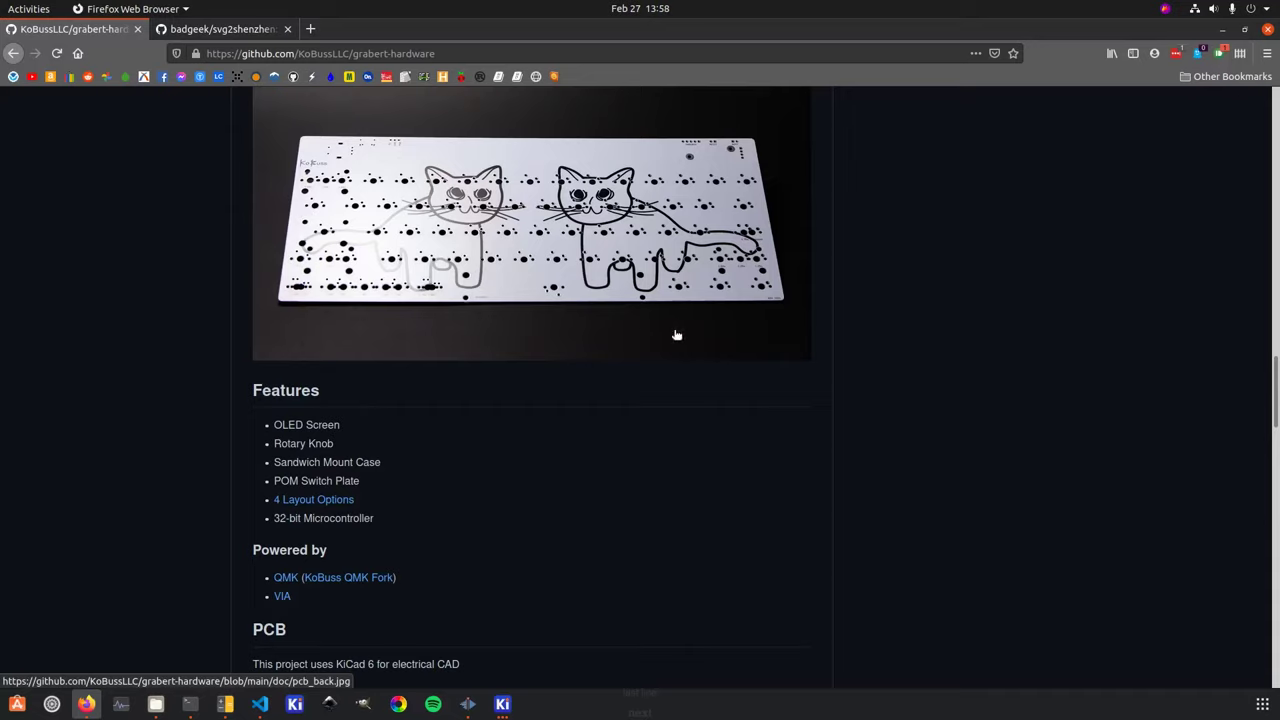
scroll(528, 323, "up", 5)
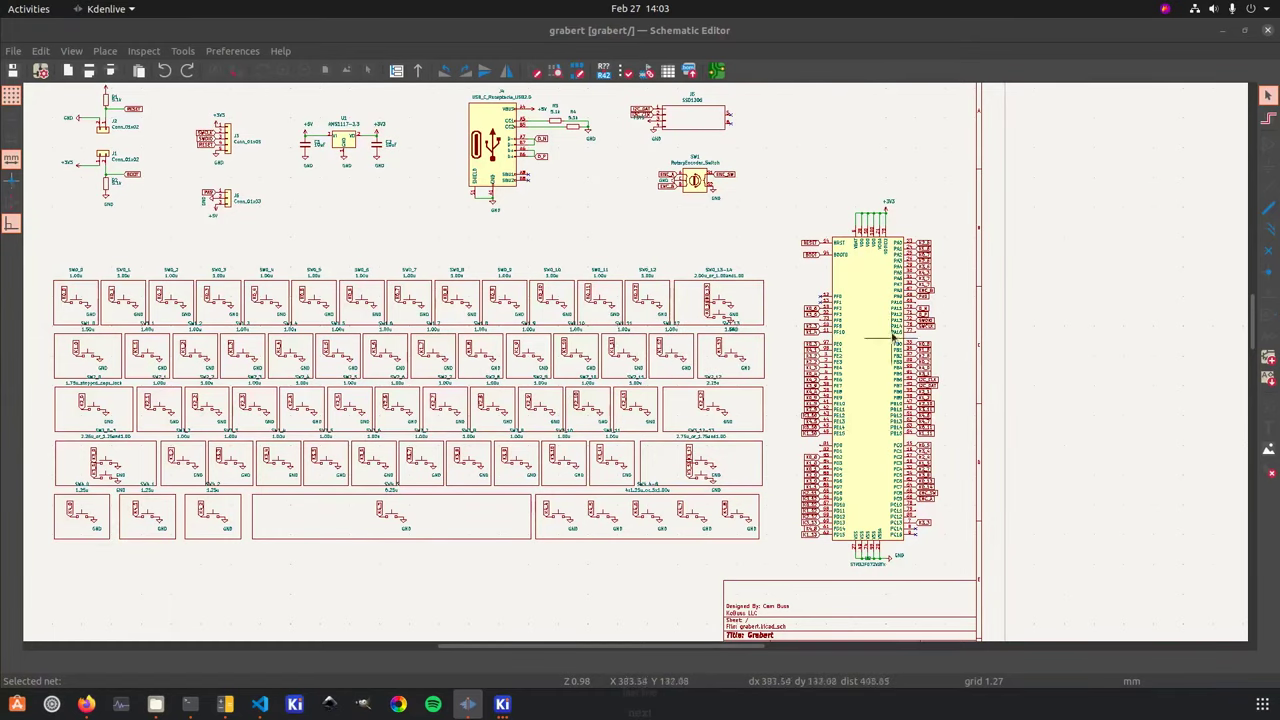
Zoom in on the STM32F072V8Tx's VSS/VSSA pins 27, 49, 74, 99, 20 tied to GND.
scroll(871, 480, "up", 5)
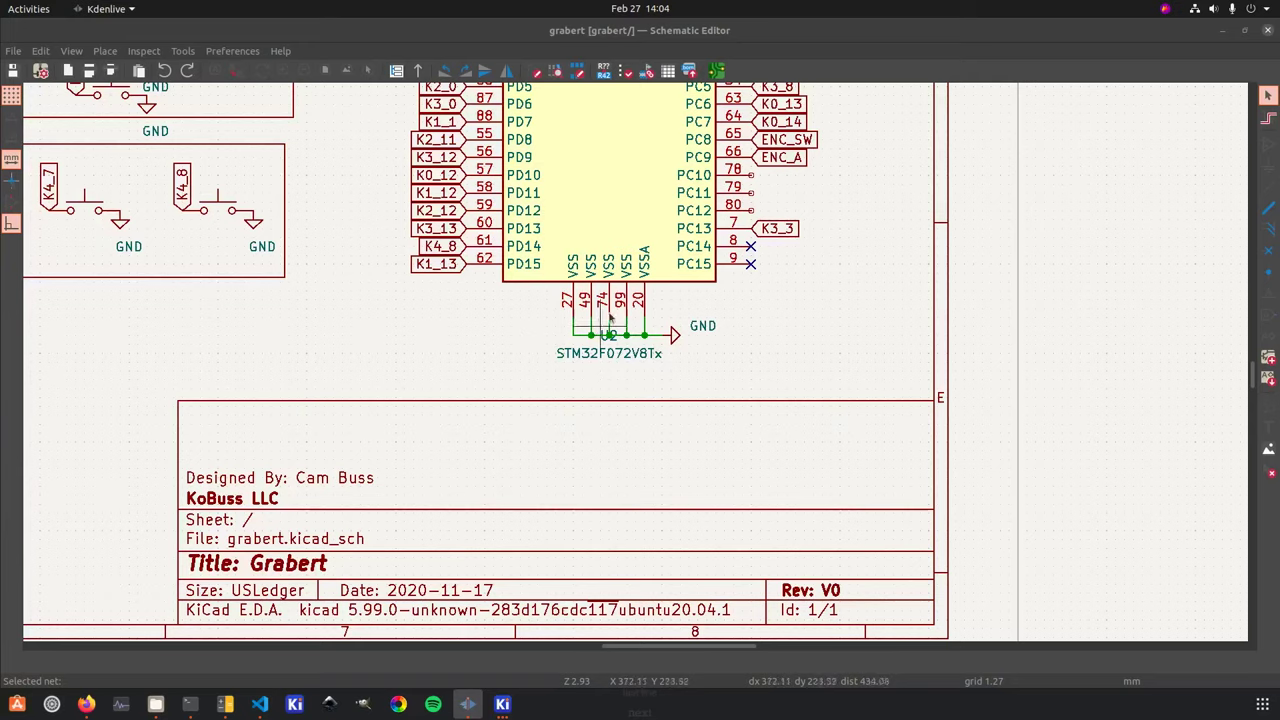
Zoom in and out around the STM32F072V8Tx symbol on the grabert schematic.
scroll(620, 340, "down", 3)
scroll(634, 365, "up", 2)
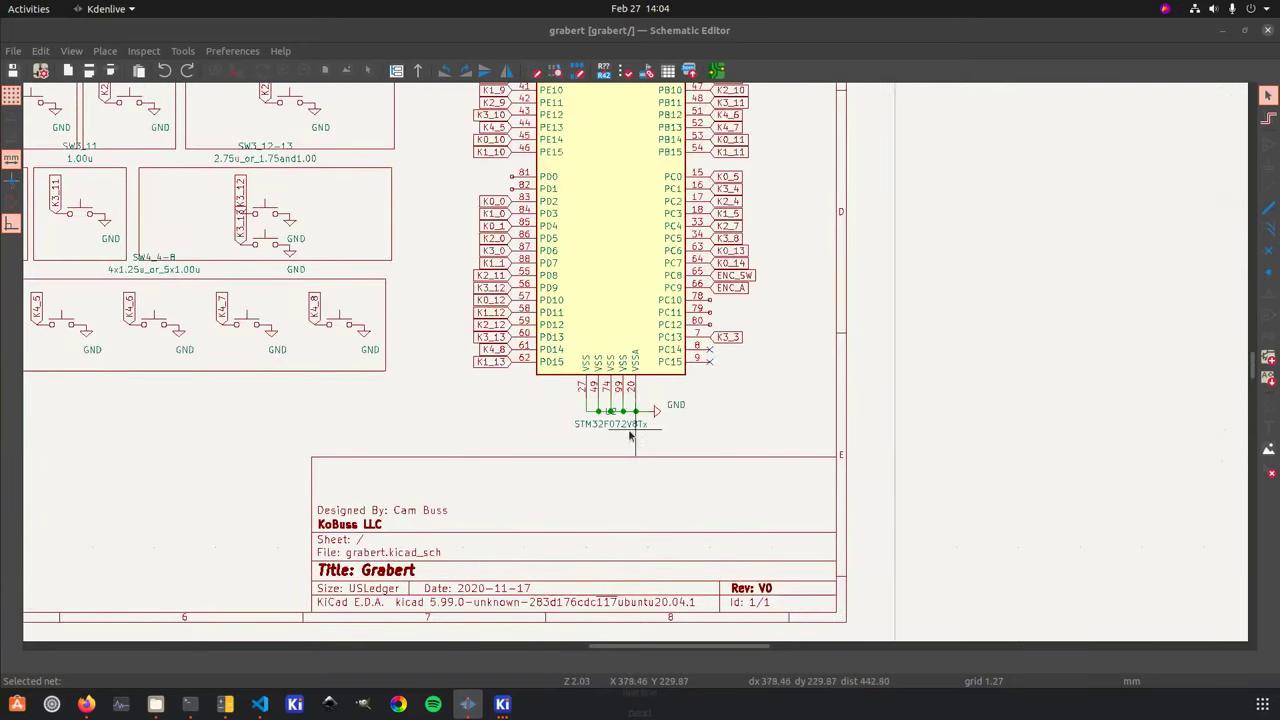
scroll(630, 435, "up", 2)
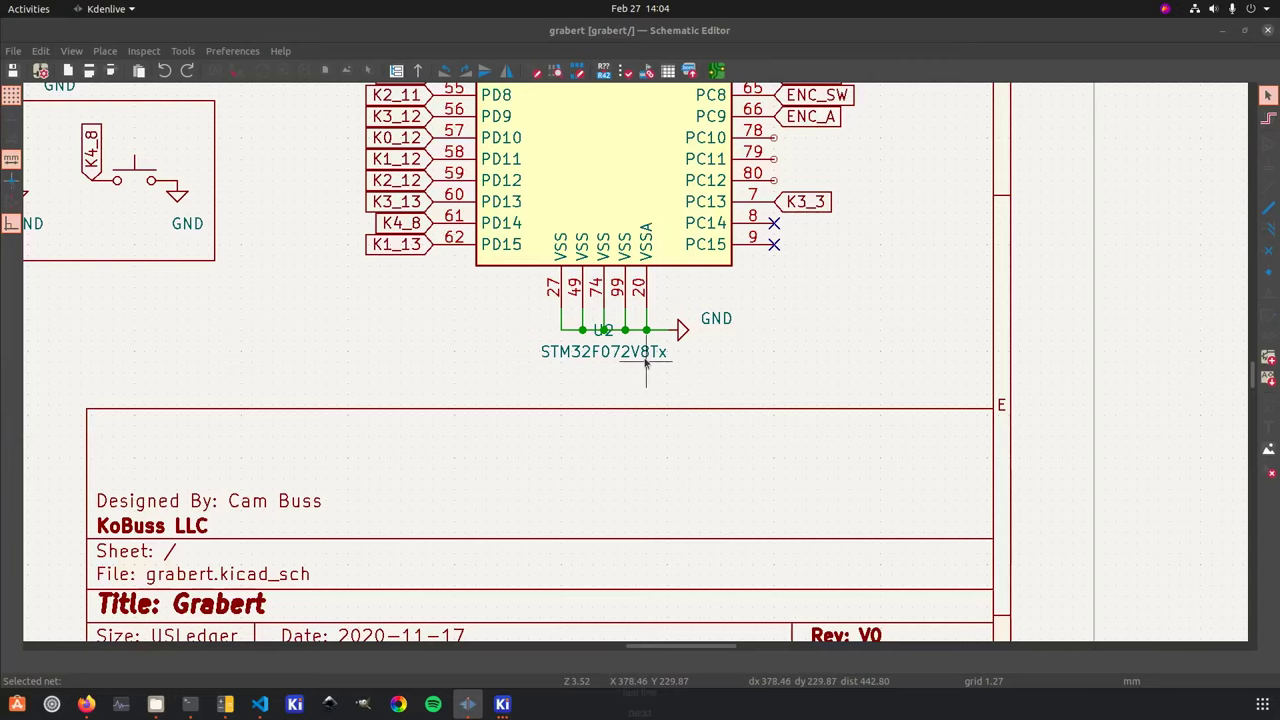
scroll(637, 364, "down", 8)
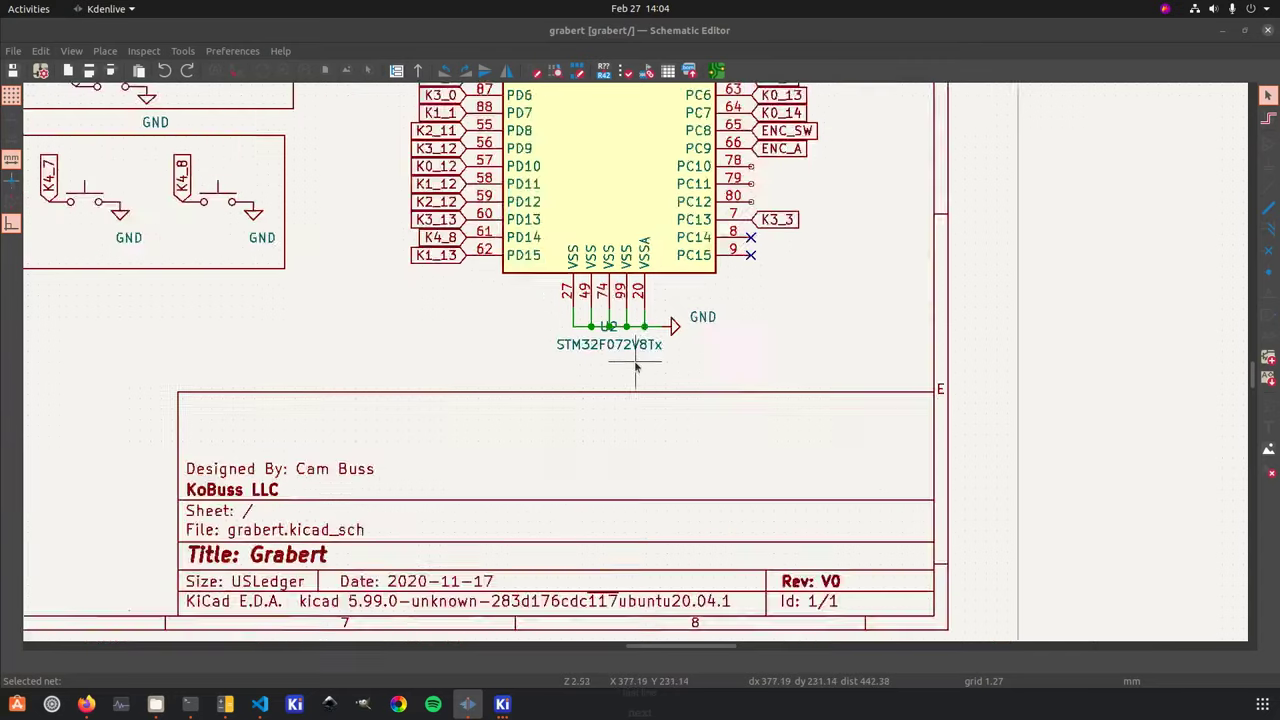
scroll(614, 336, "up", 5)
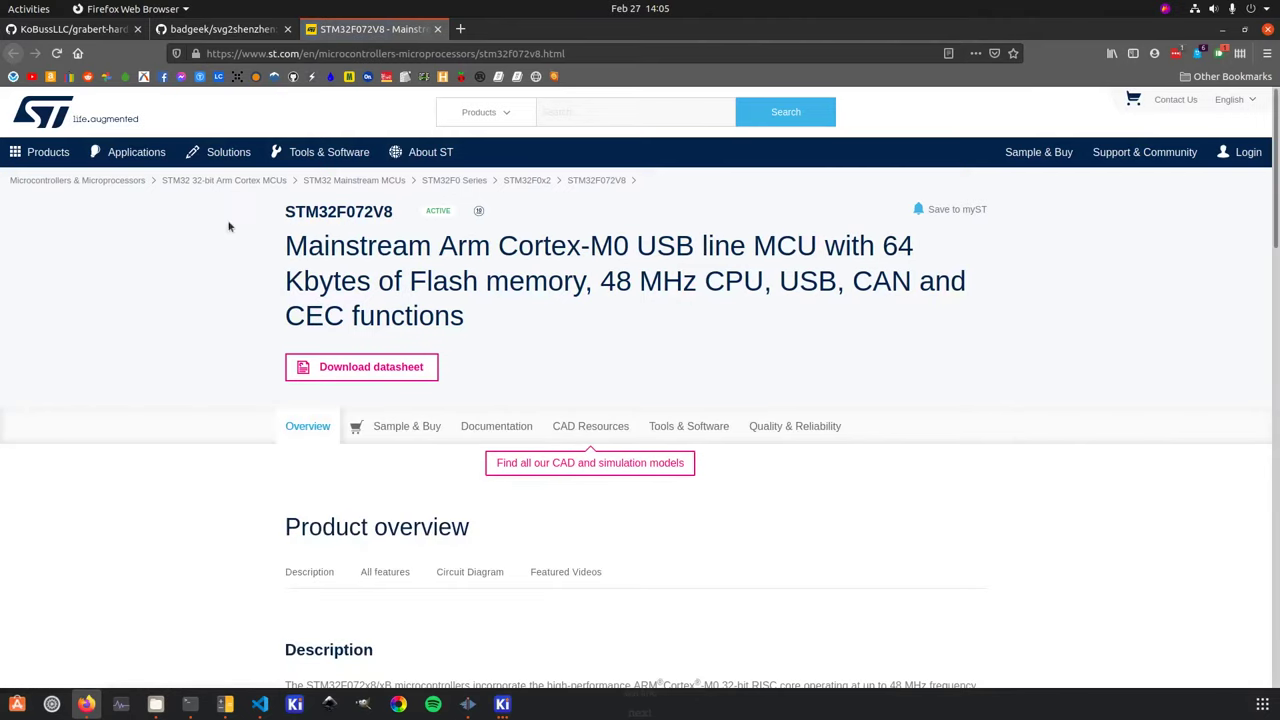
Browse the STM32F072V8 Documentation resources: datasheet, application notes, manuals and errata.
left_click(501, 438)
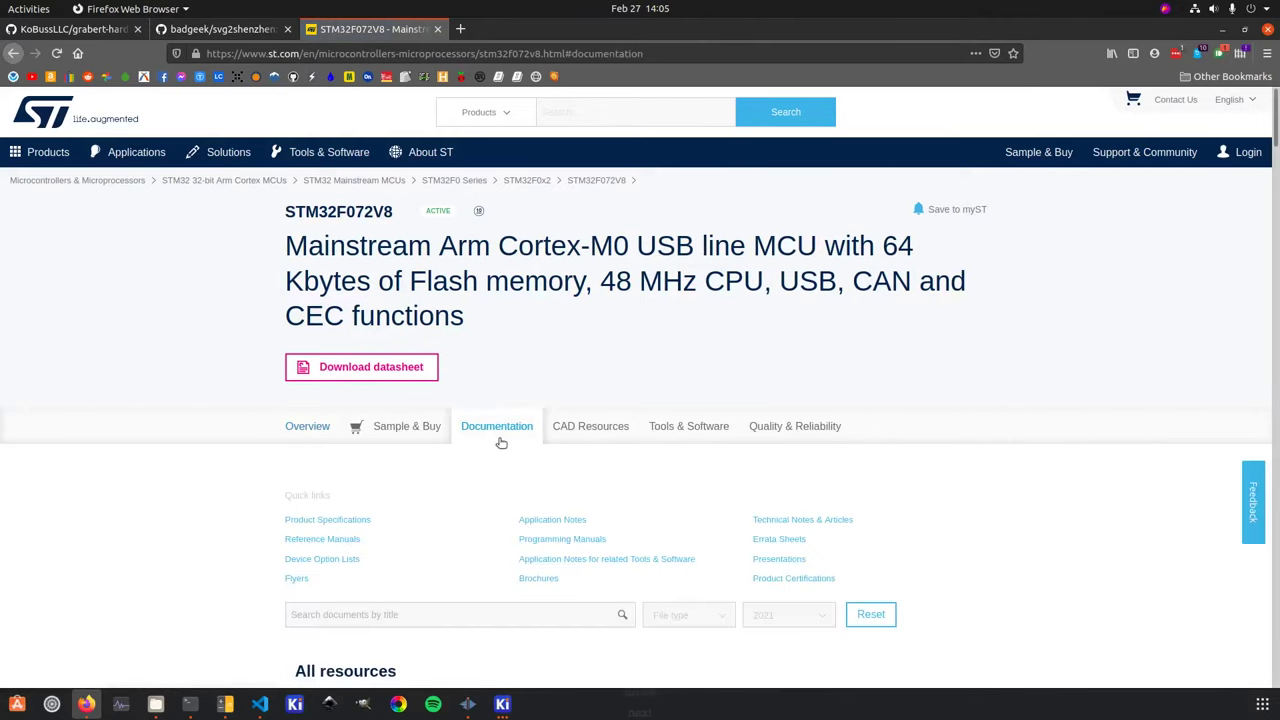
scroll(260, 535, "down", 3)
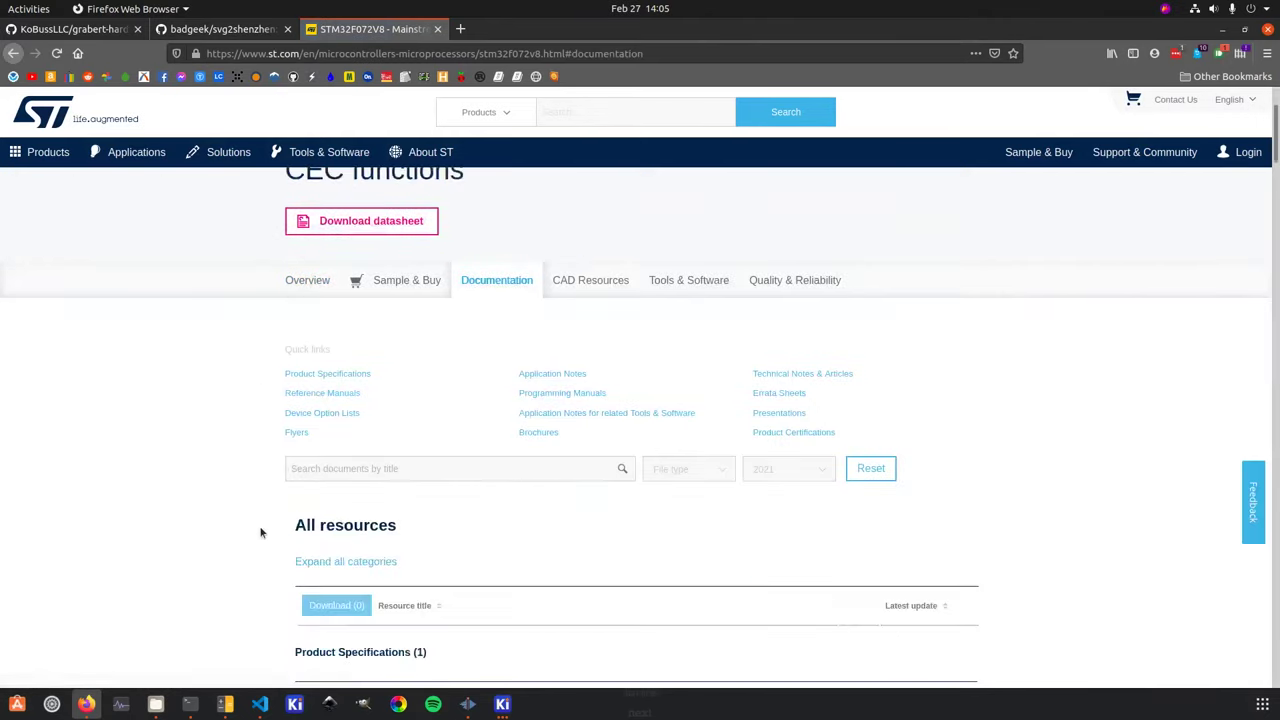
scroll(274, 450, "down", 4)
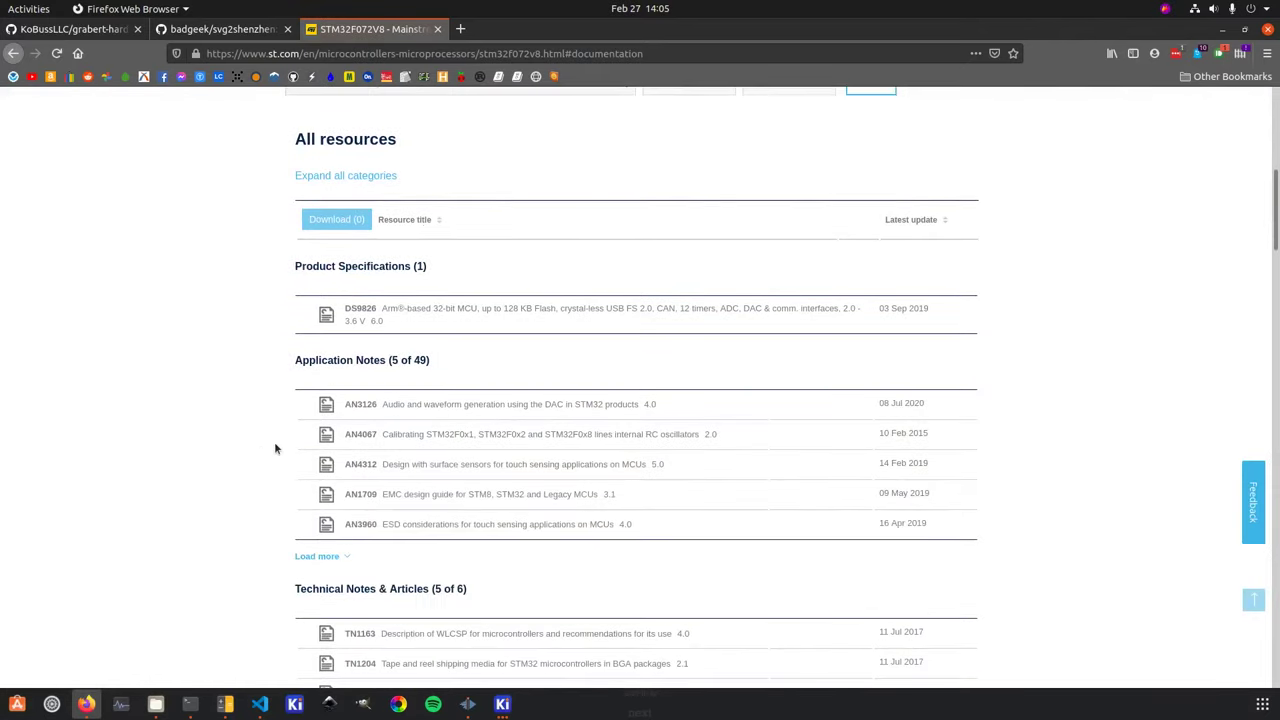
scroll(274, 460, "down", 2)
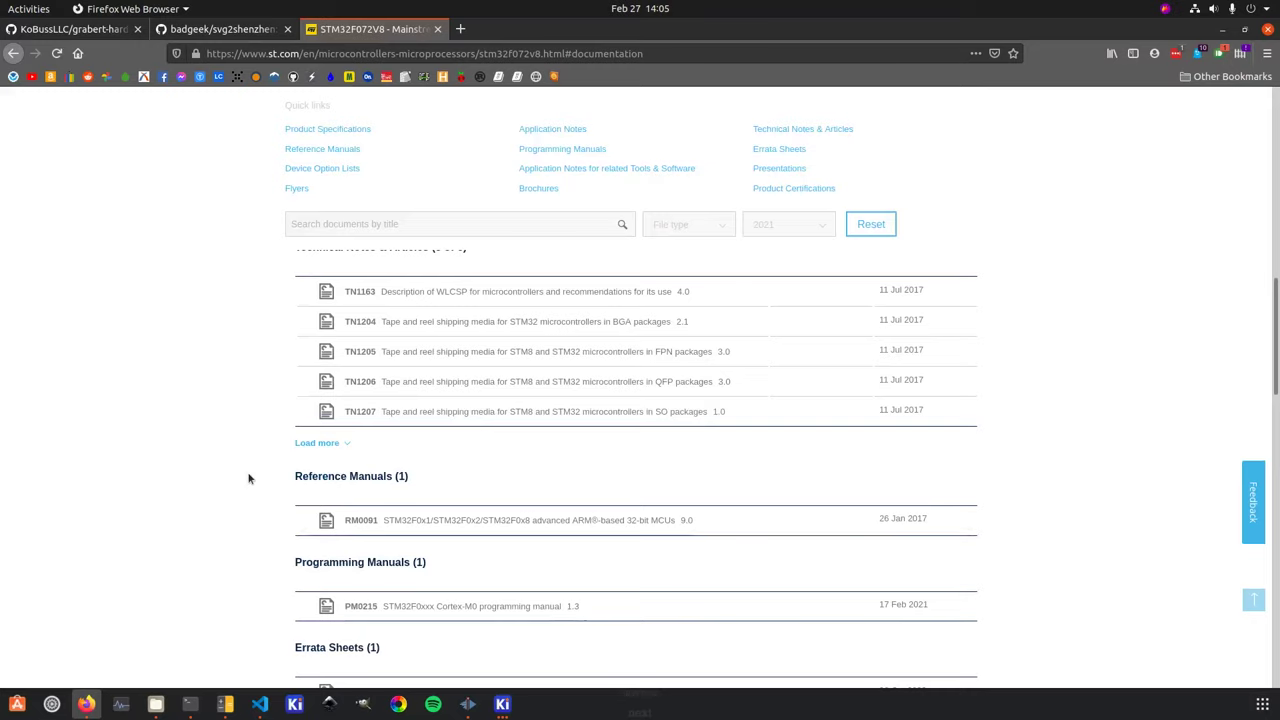
scroll(249, 478, "down", 2)
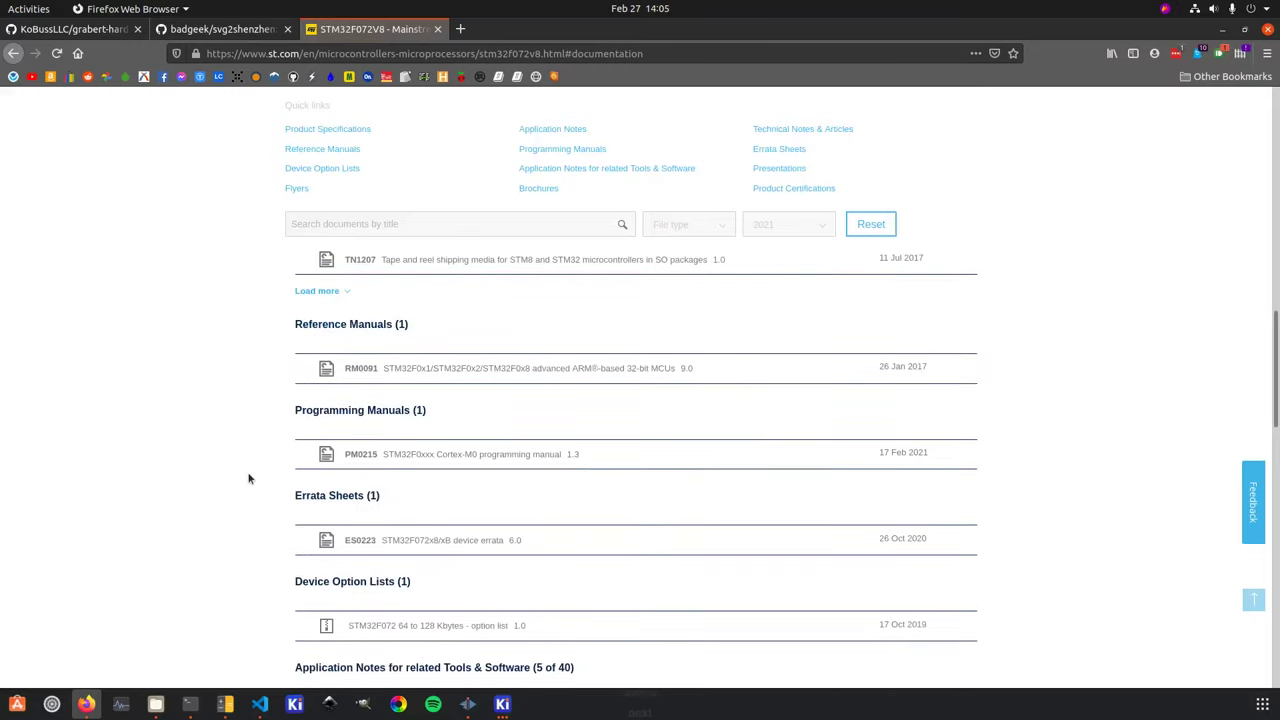
scroll(249, 478, "down", 2)
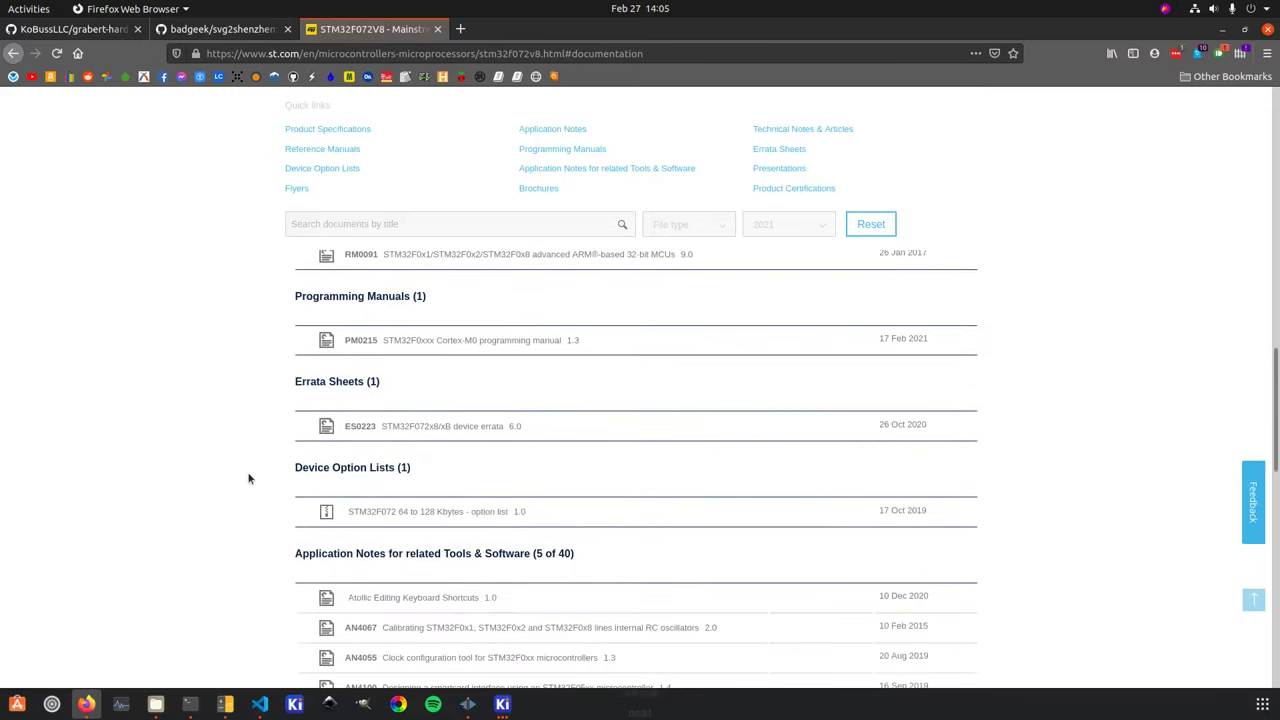
scroll(251, 500, "up", 2)
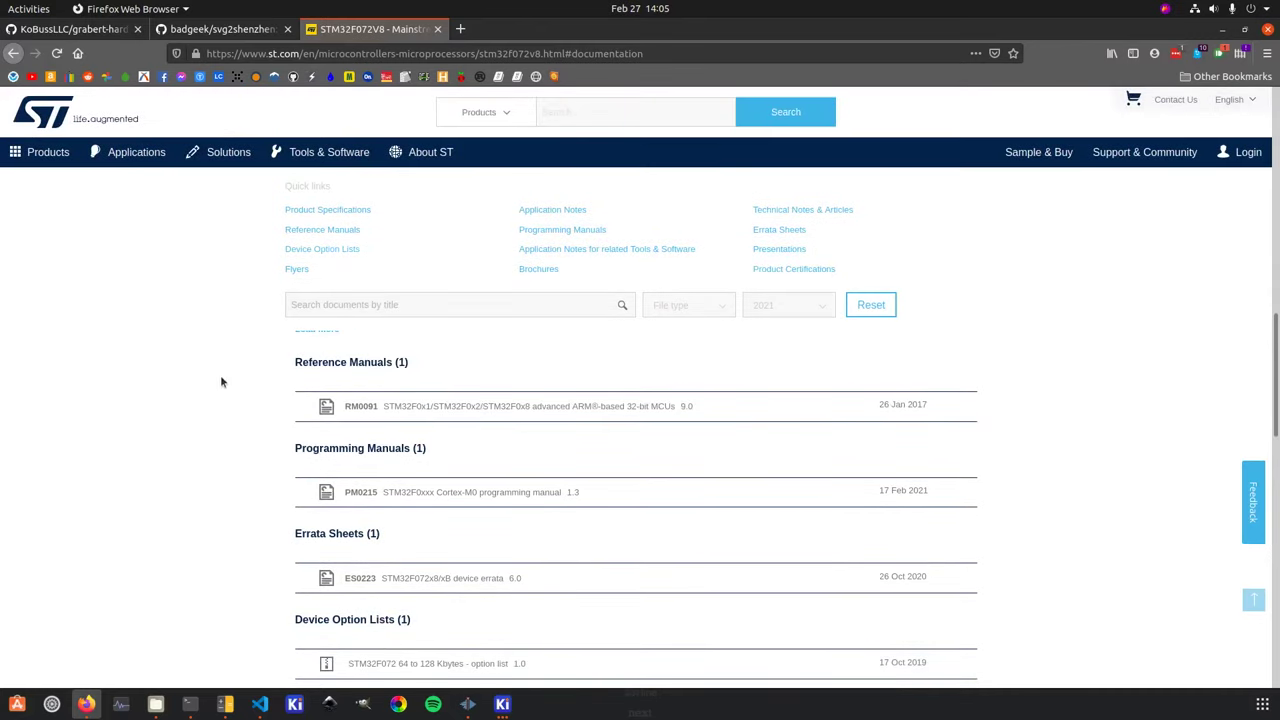
scroll(217, 395, "up", 2)
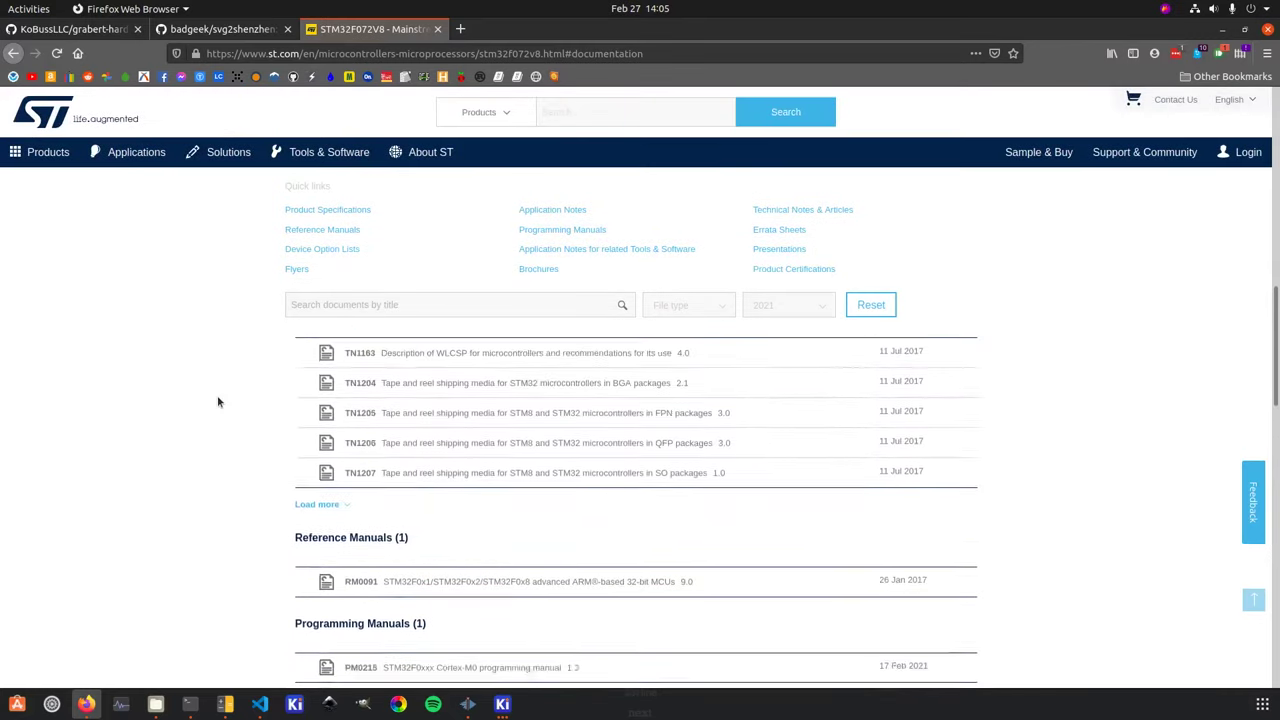
left_click(462, 31)
Open the awesome-mechanical-keyboard README from an 'awesome' search.
type("awesom")
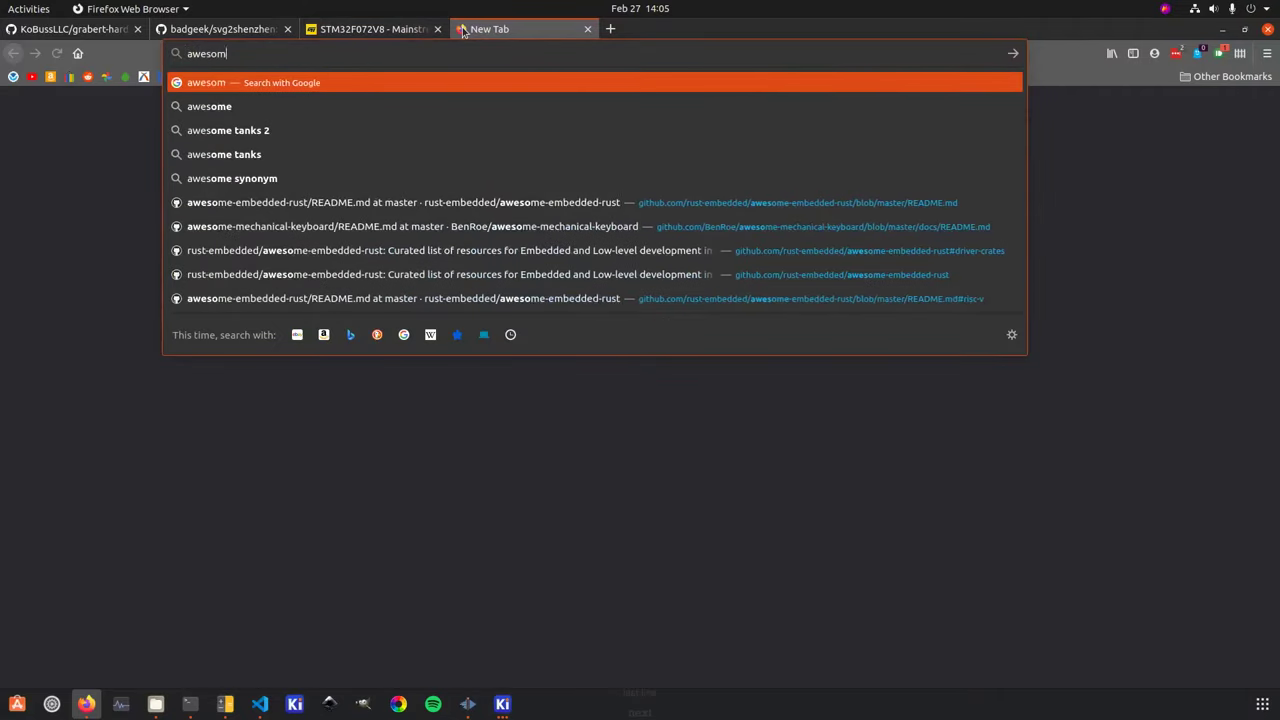
type("e")
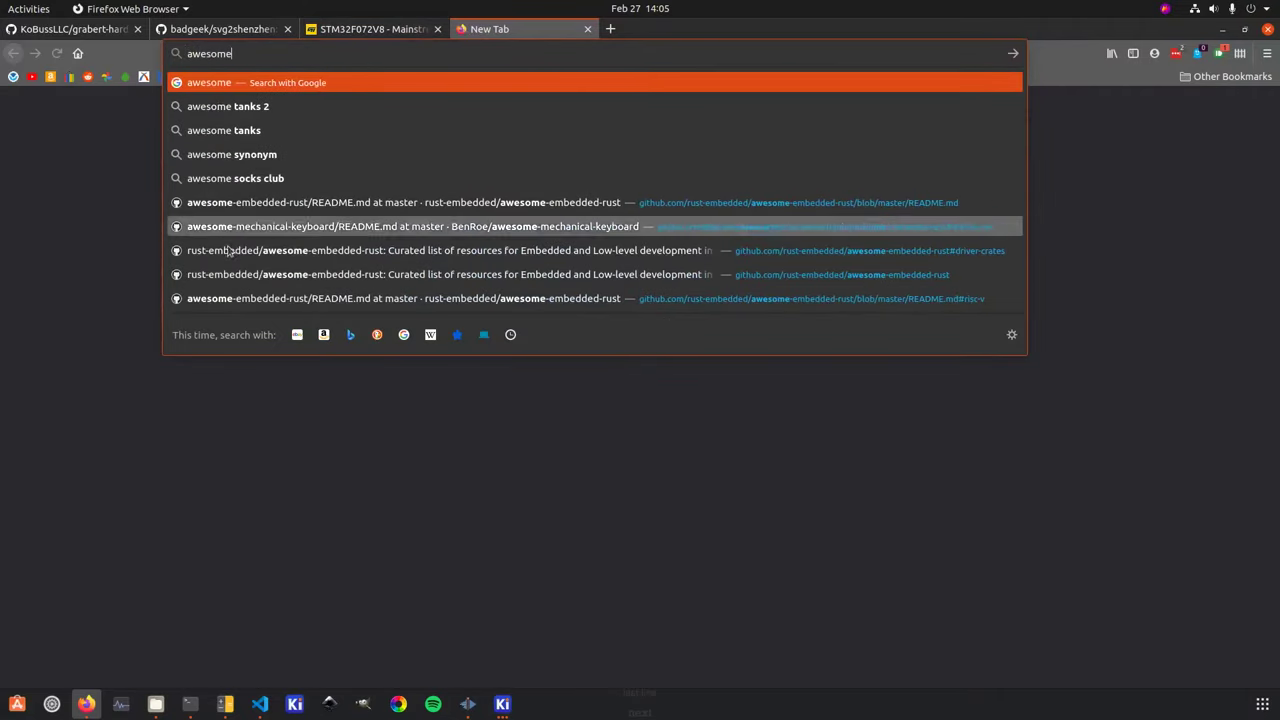
left_click(255, 235)
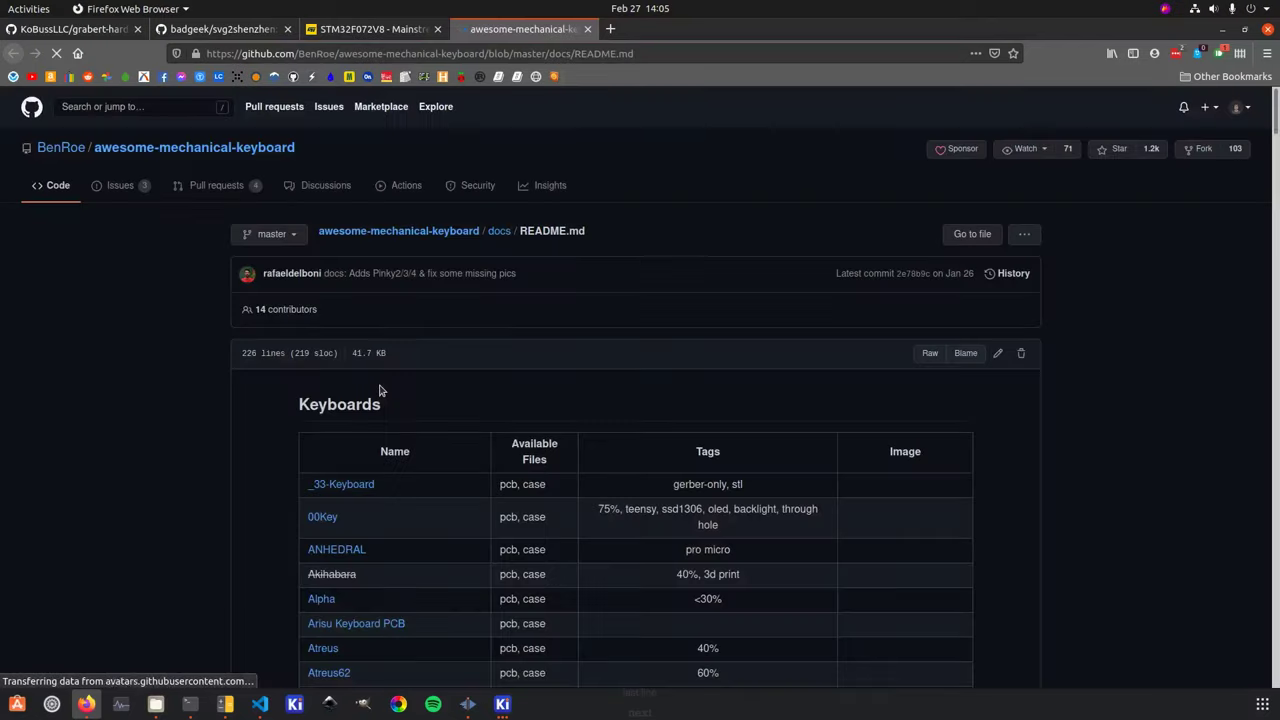
scroll(163, 449, "down", 3)
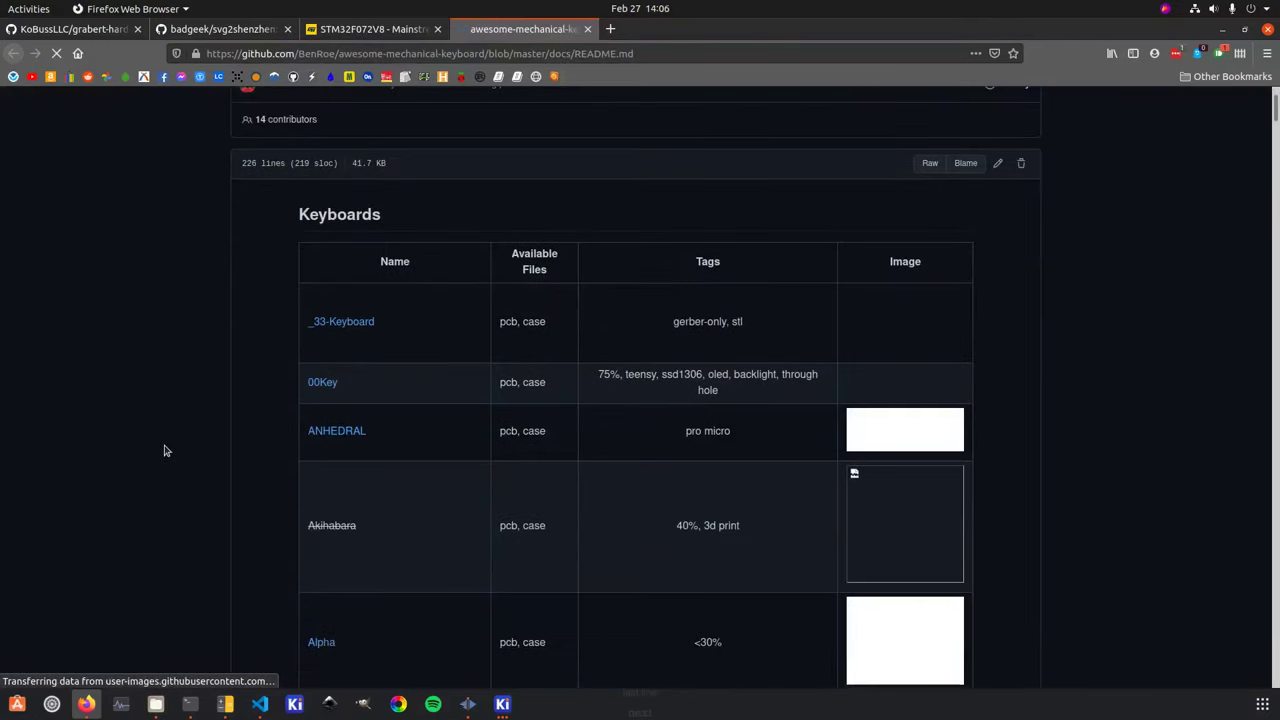
scroll(163, 445, "down", 1)
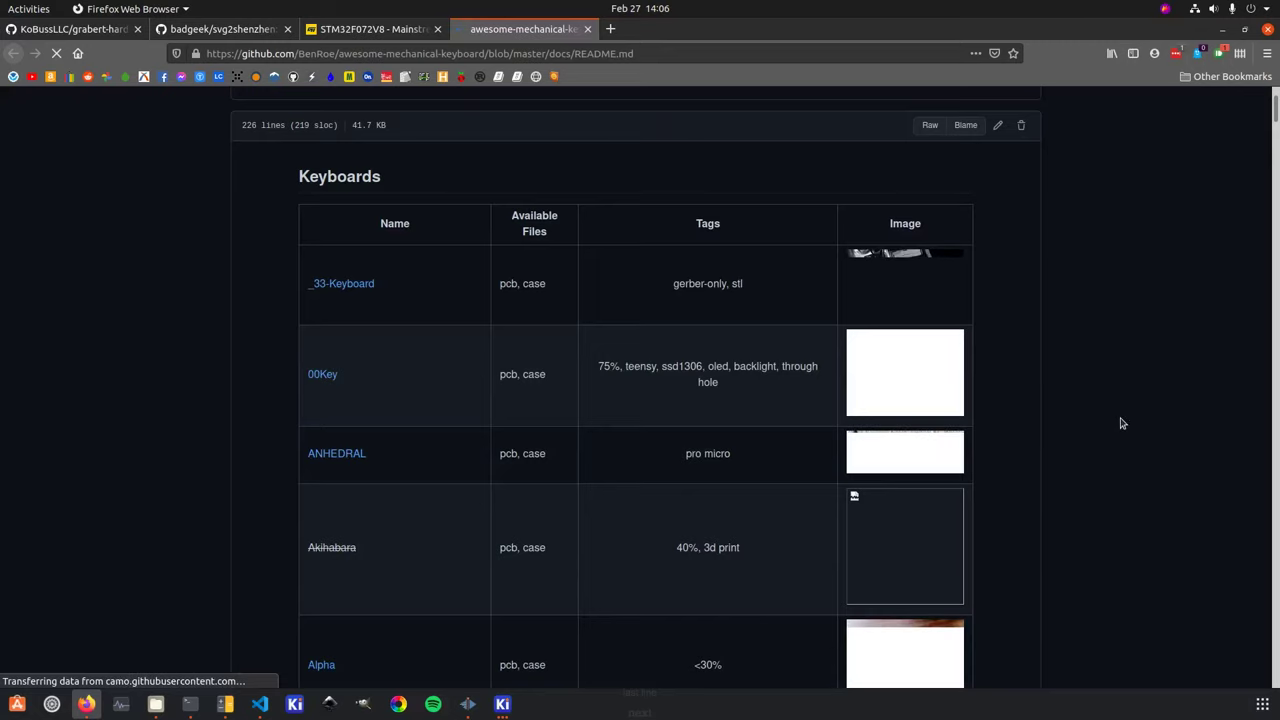
Find stm32 in the keyboard list, spotting Isometria75's stm32f072cbt6.
key("ctrl+f")
type("stm32")
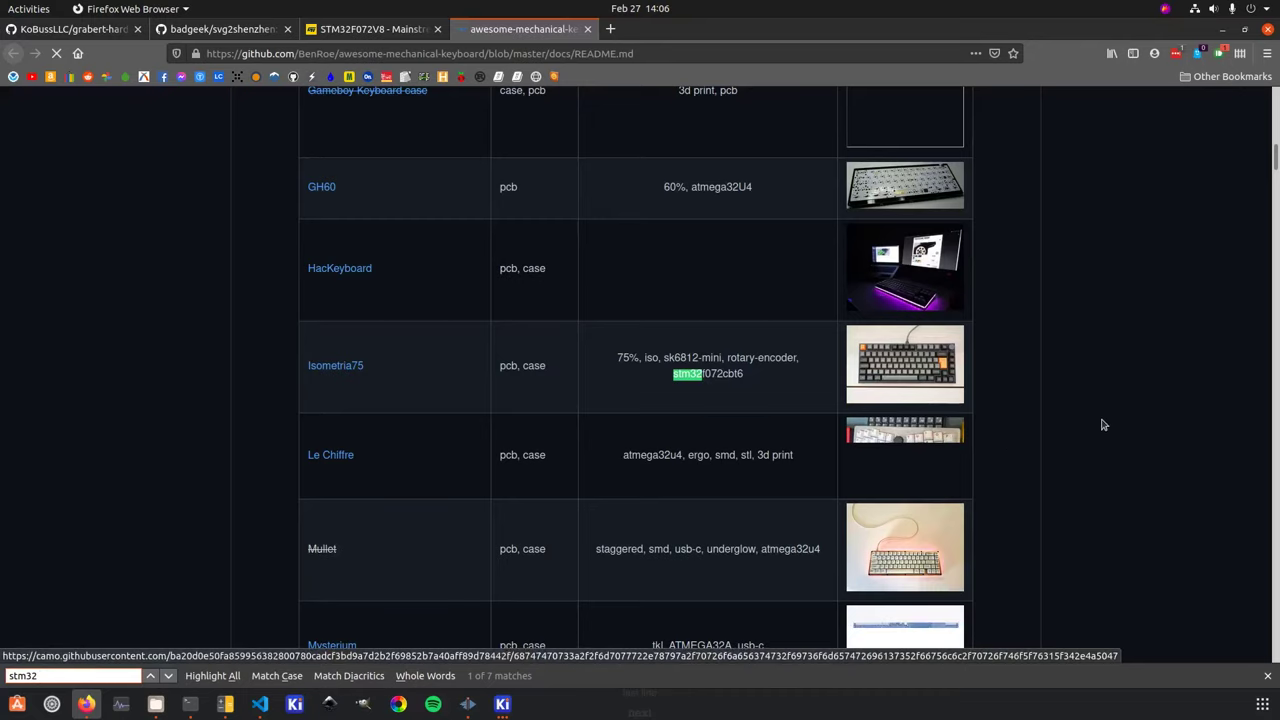
scroll(1102, 425, "down", 3)
key("alt+Tab")
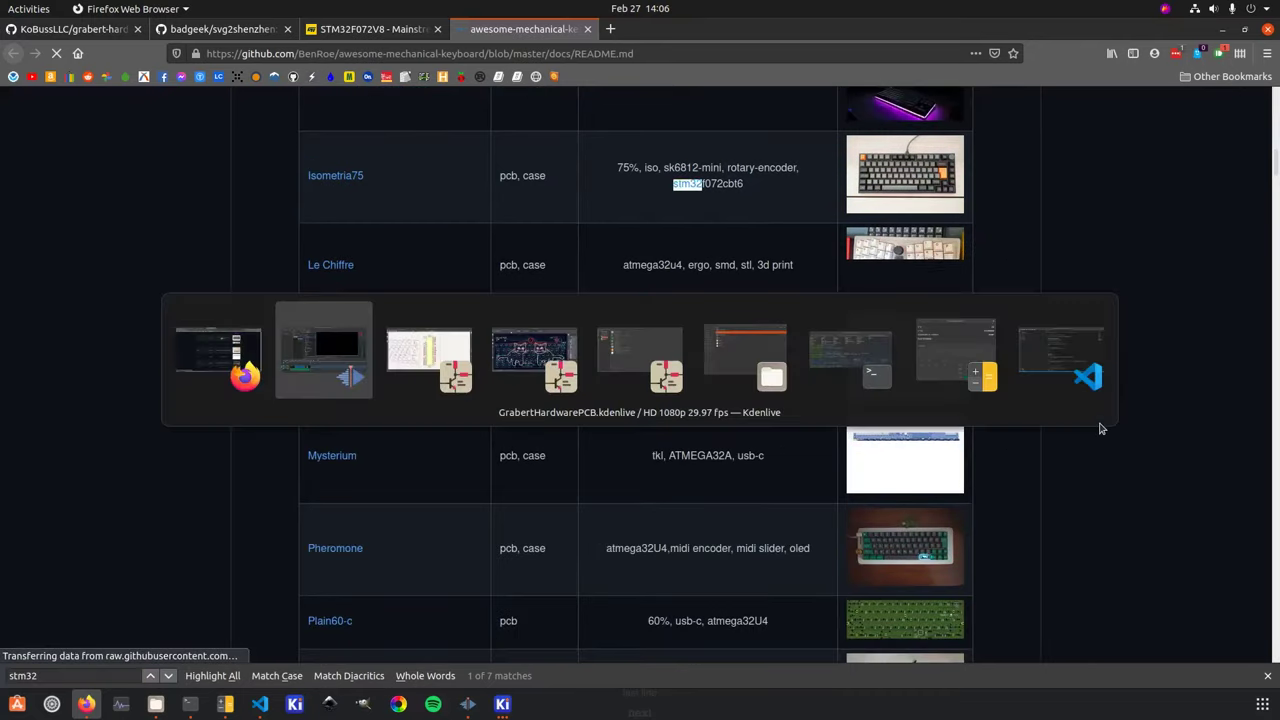
Return to the grabert schematic and zoom around the debug header, regulator and USB-C connector.
key("alt+Tab")
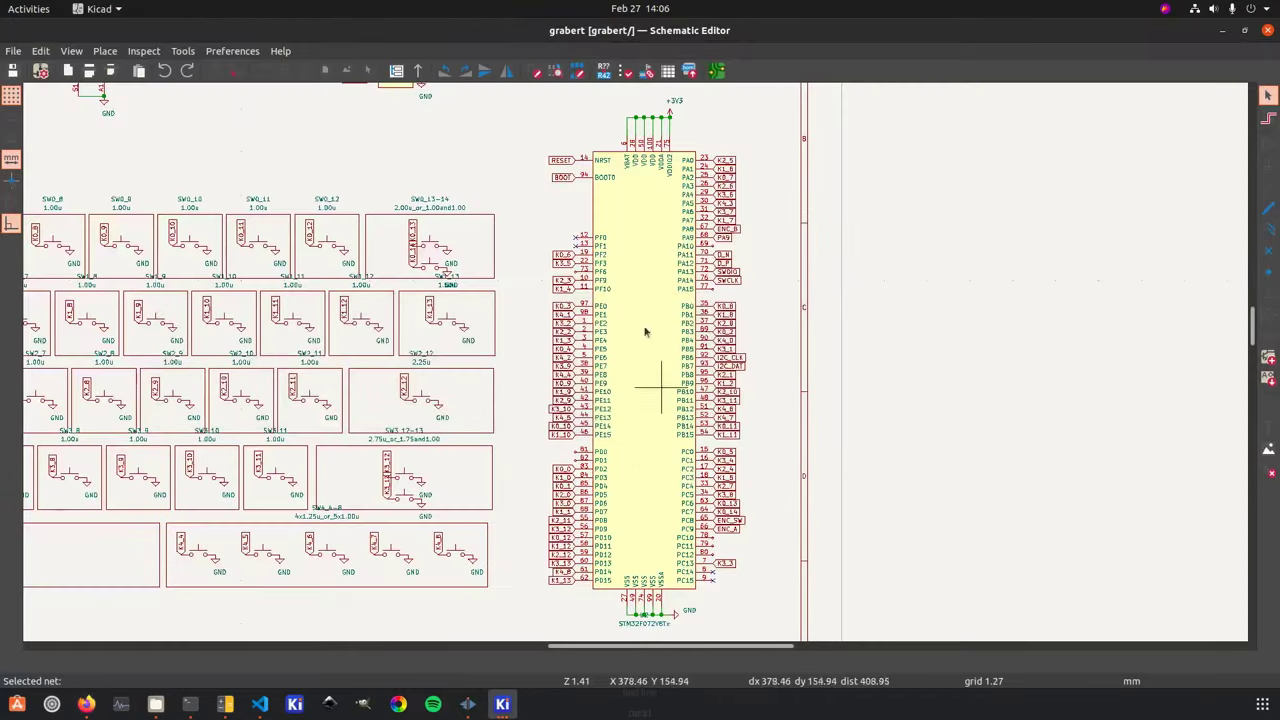
scroll(514, 186, "down", 3)
scroll(514, 186, "up", 3)
scroll(390, 330, "down", 4)
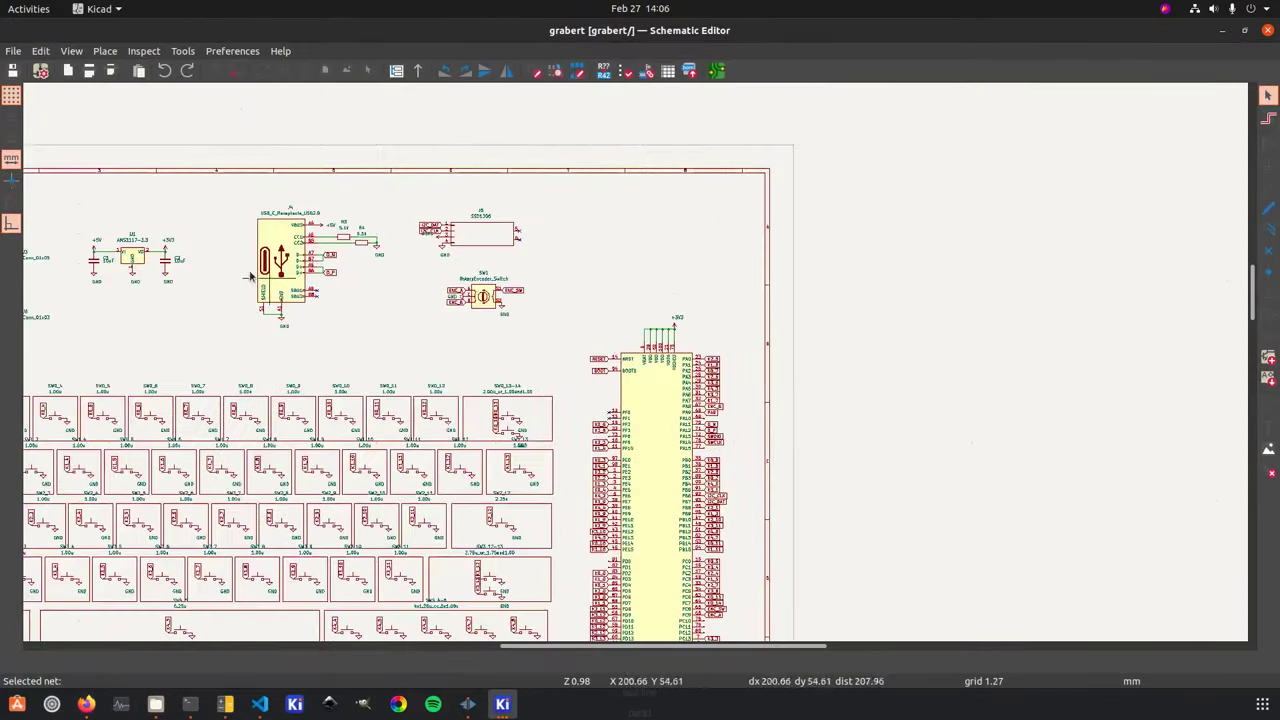
scroll(390, 330, "up", 5)
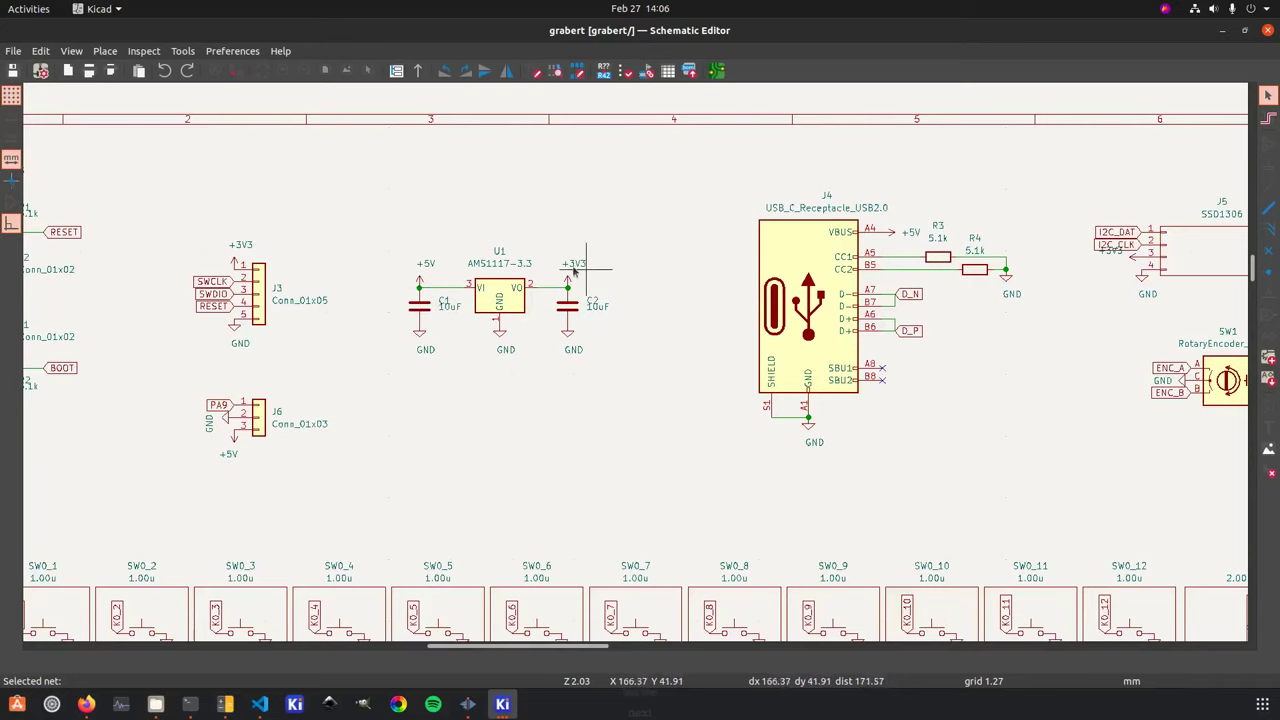
scroll(640, 375, "down", 2)
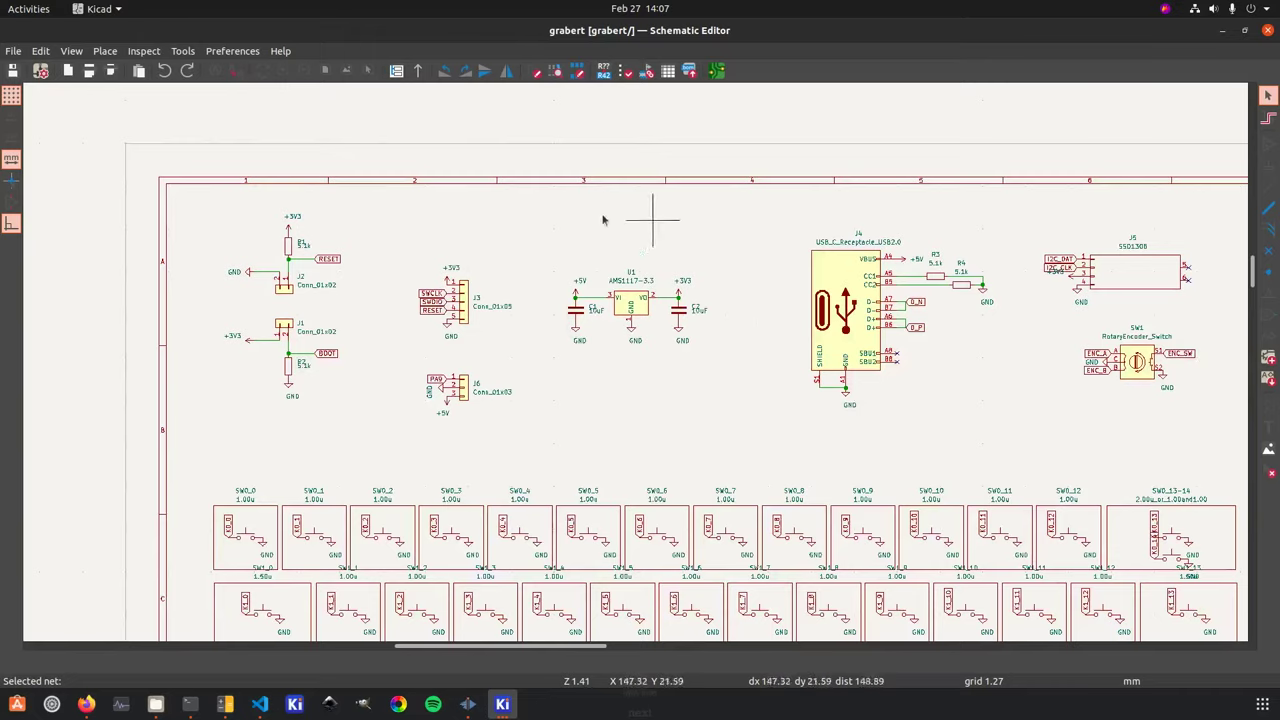
scroll(659, 345, "down", 3)
scroll(634, 357, "up", 4)
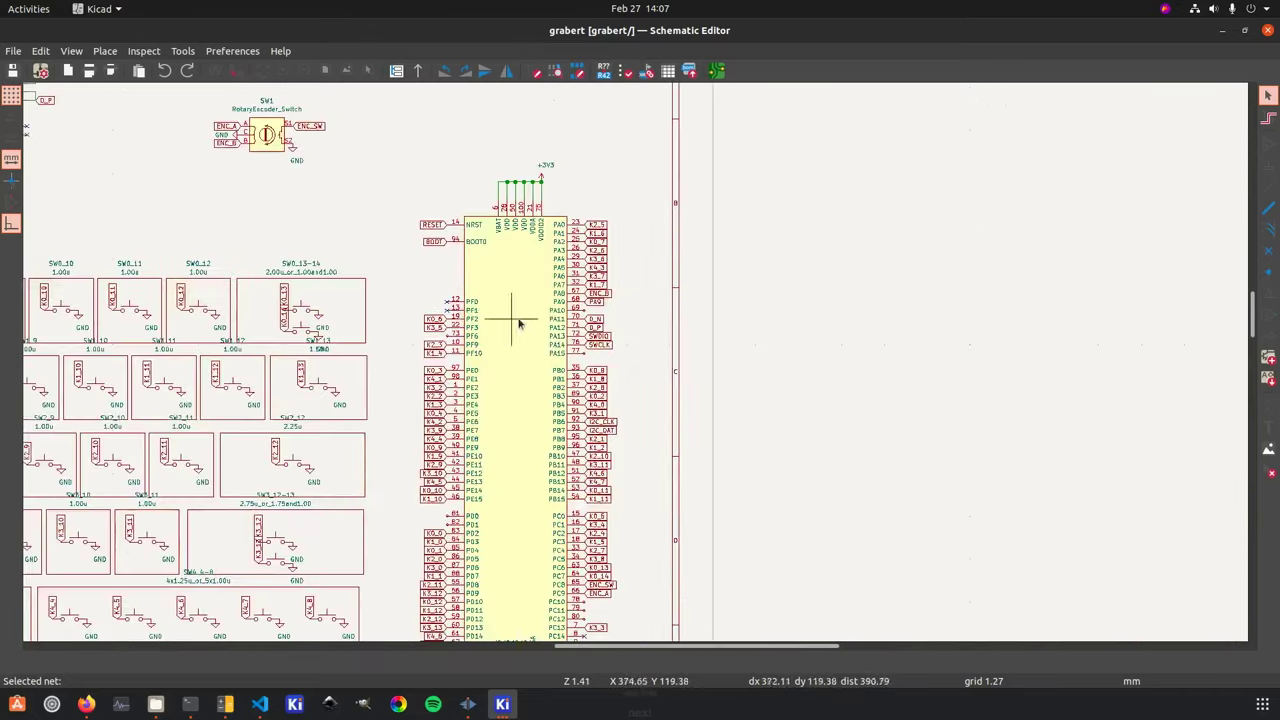
scroll(675, 372, "down", 2)
scroll(308, 257, "up", 5)
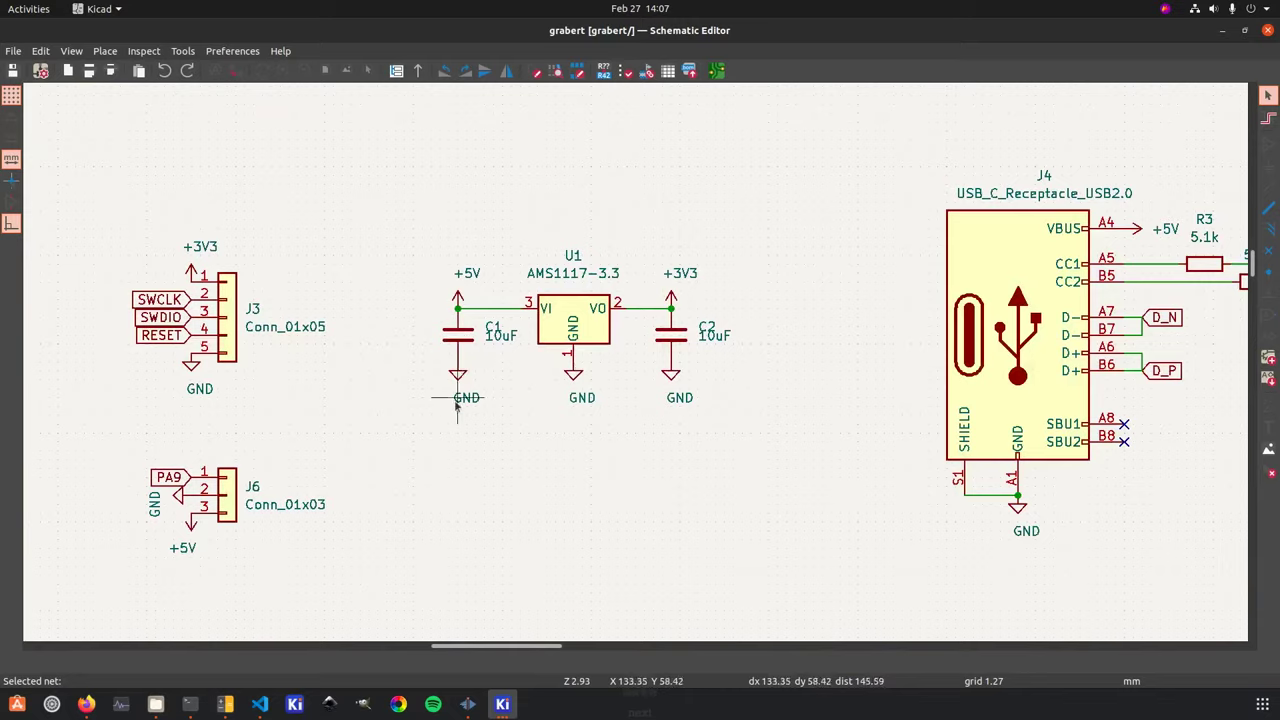
scroll(699, 344, "down", 5)
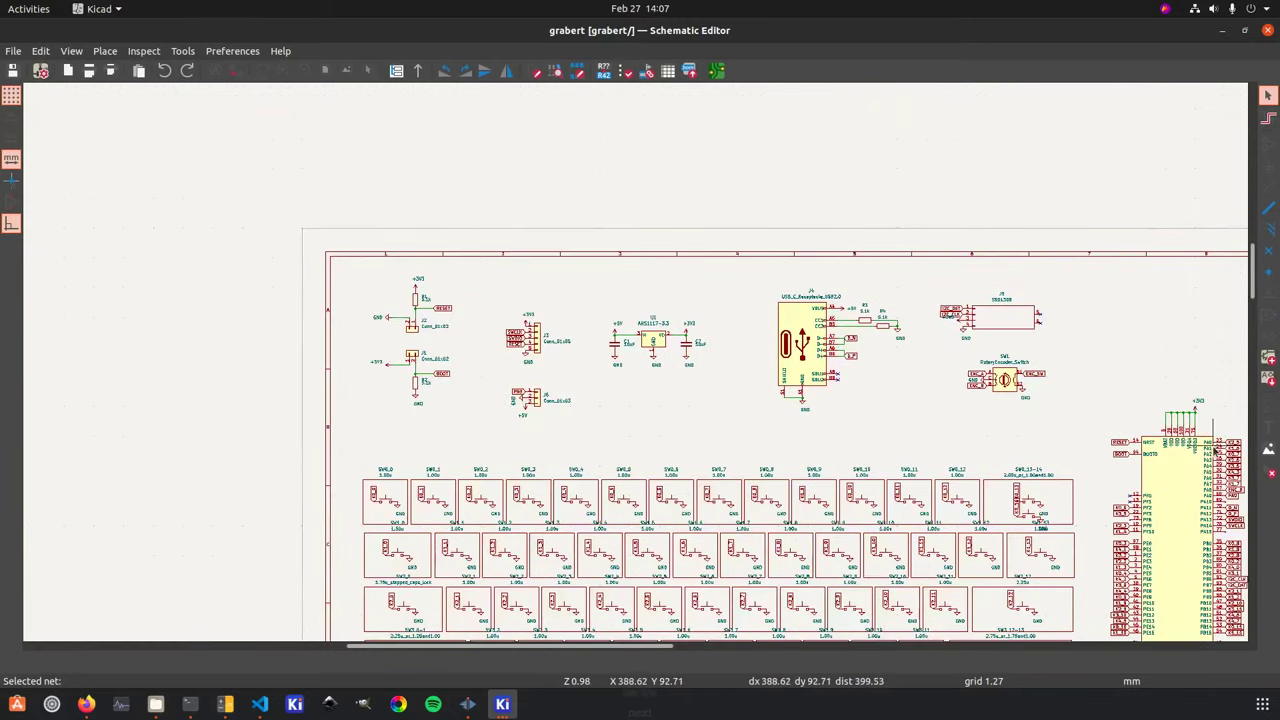
Centre the MCU and inspect the AMS1117-3.3 regulator turning +5V into +3V3 for VDD.
middle_click_drag(1106, 449, 636, 368)
scroll(636, 368, "up", 6)
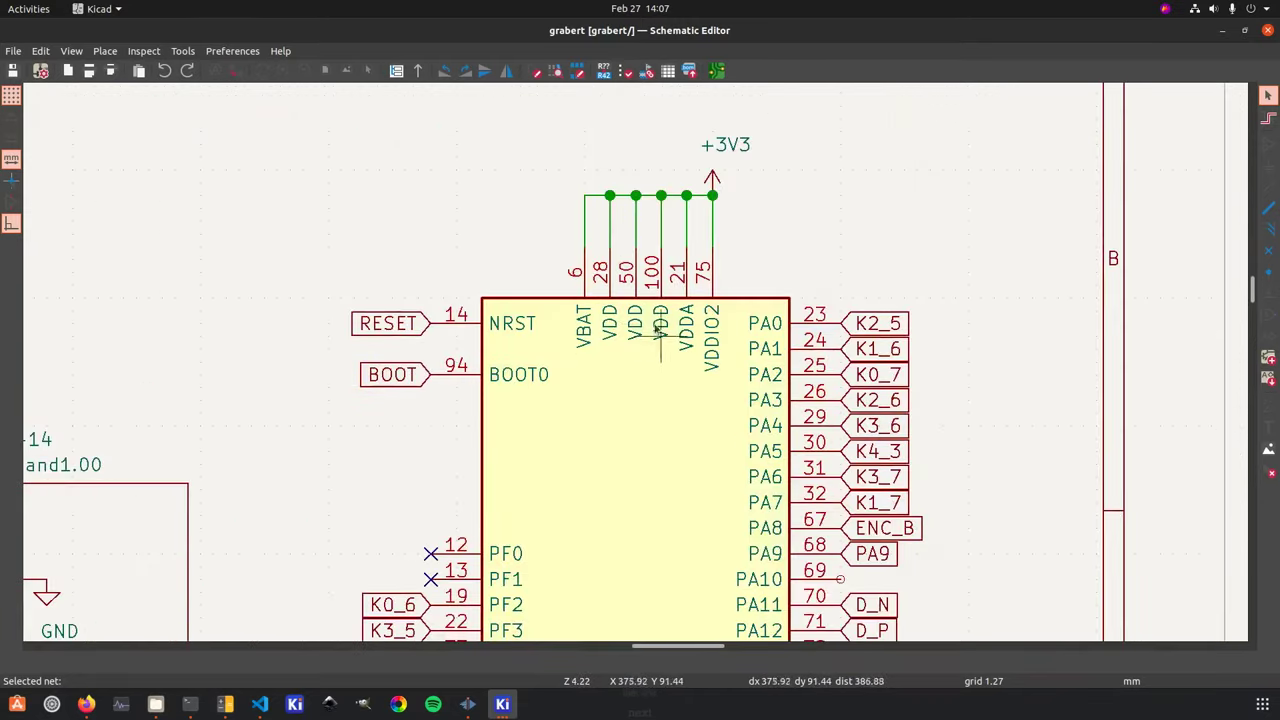
scroll(737, 200, "down", 9)
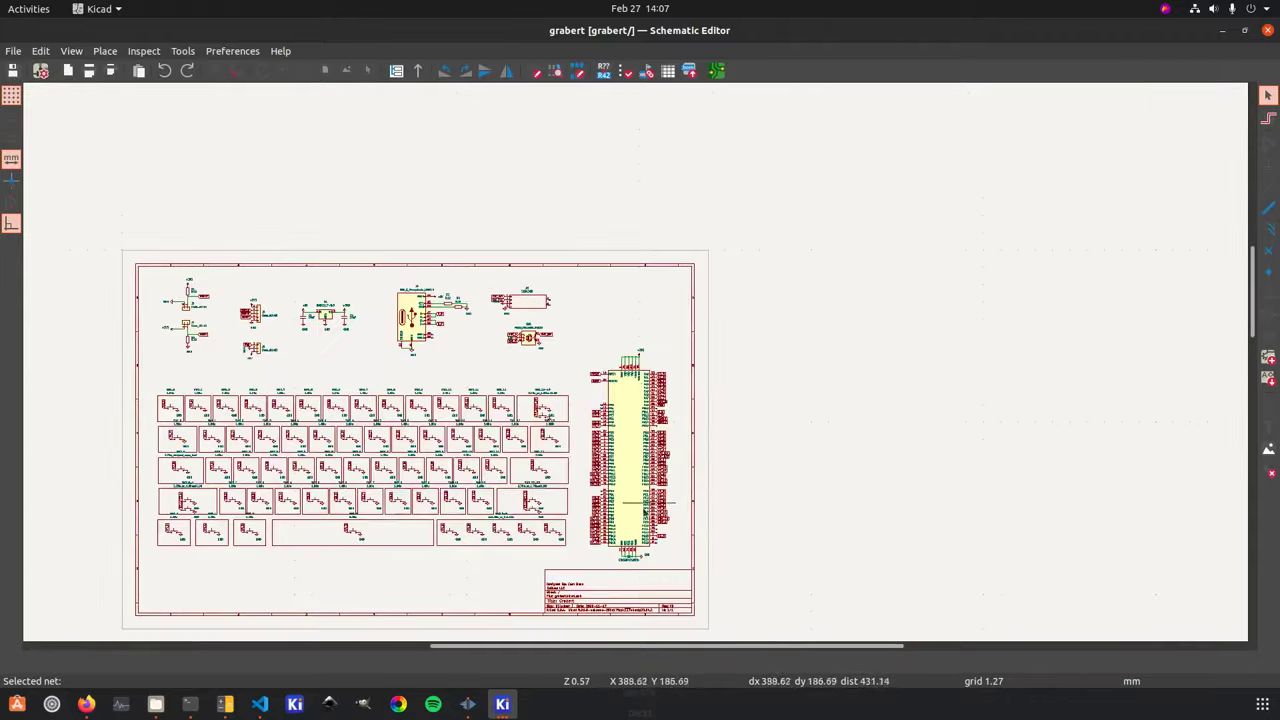
scroll(714, 395, "up", 5)
scroll(714, 400, "down", 4)
scroll(636, 368, "up", 1)
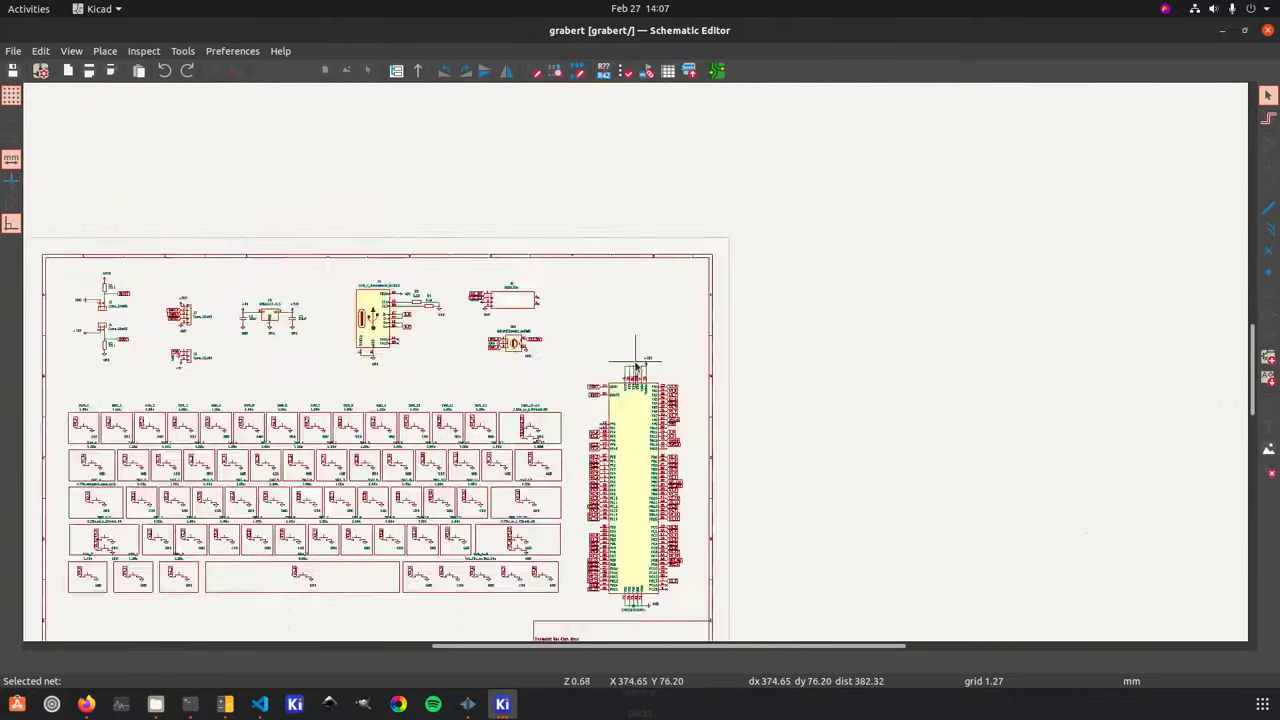
scroll(515, 338, "up", 3)
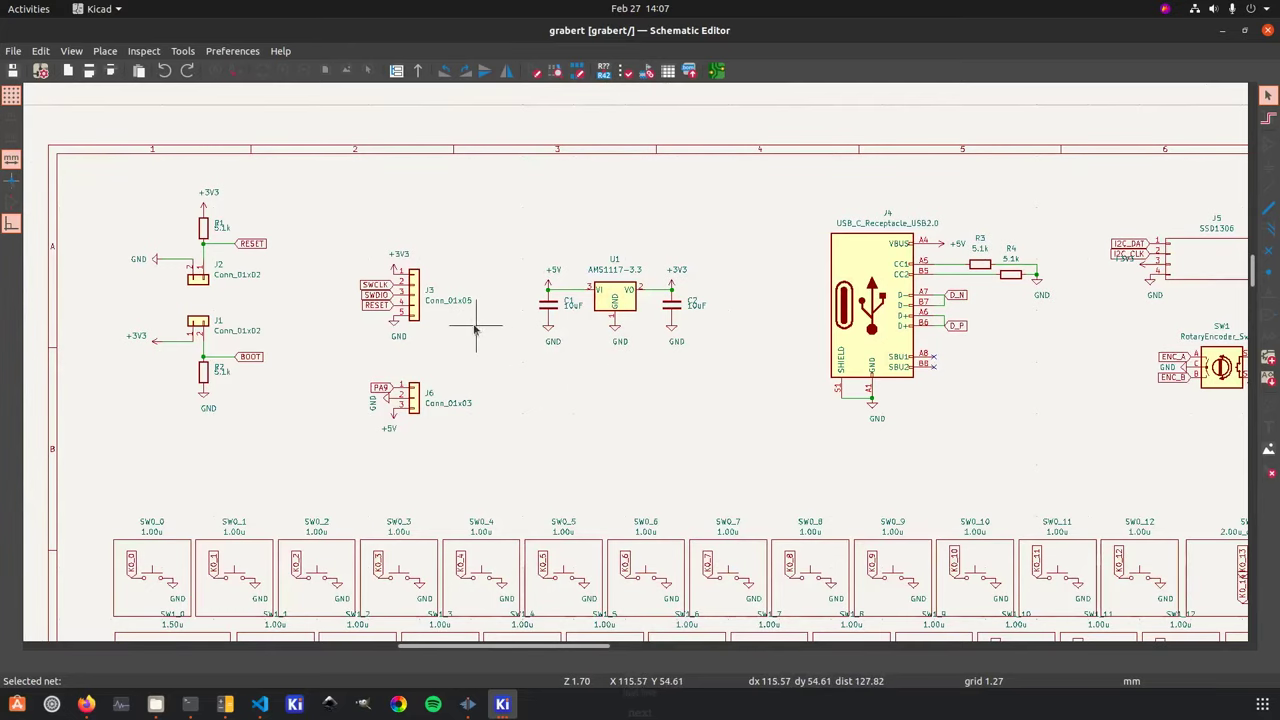
scroll(686, 362, "down", 5)
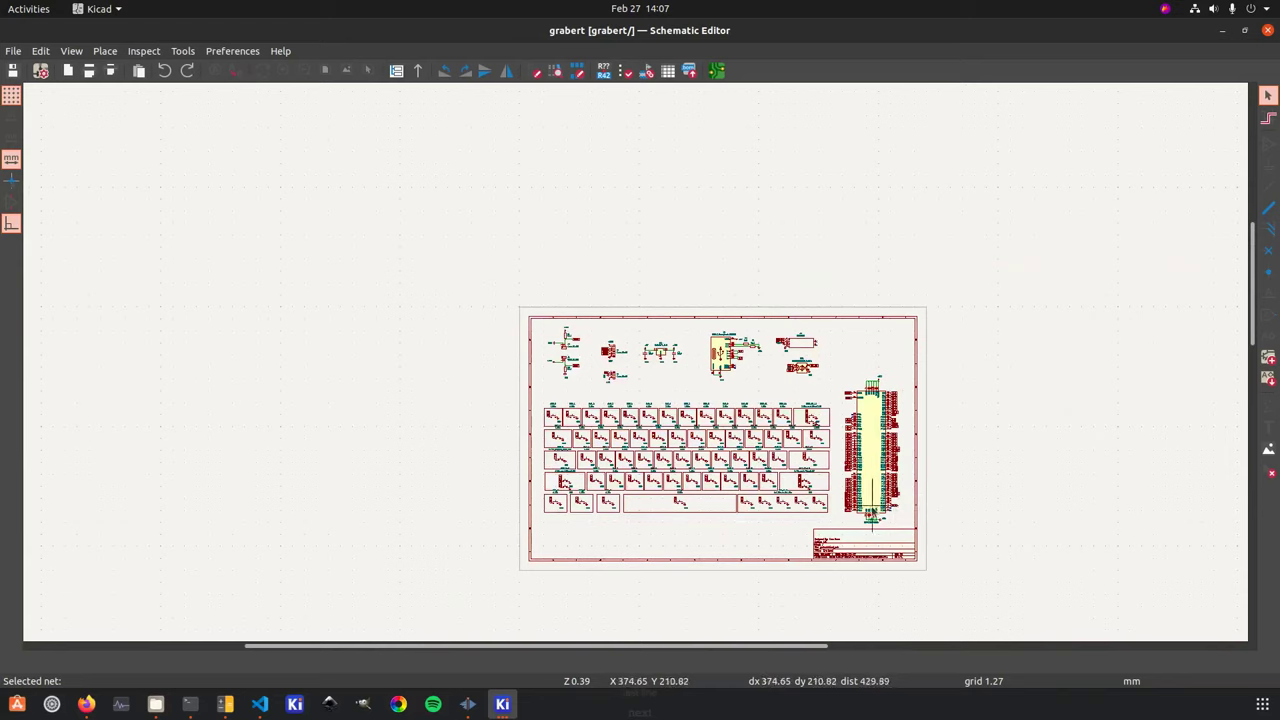
scroll(640, 370, "up", 3)
scroll(627, 370, "up", 1)
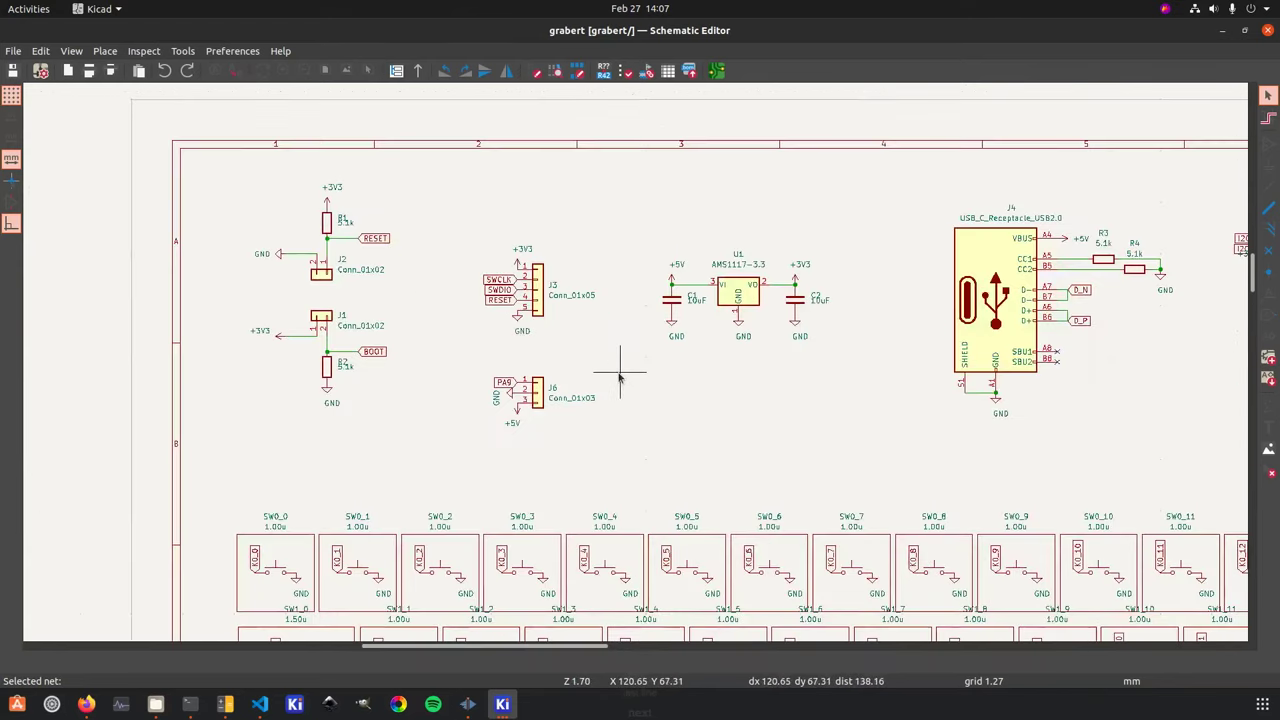
scroll(651, 363, "up", 2)
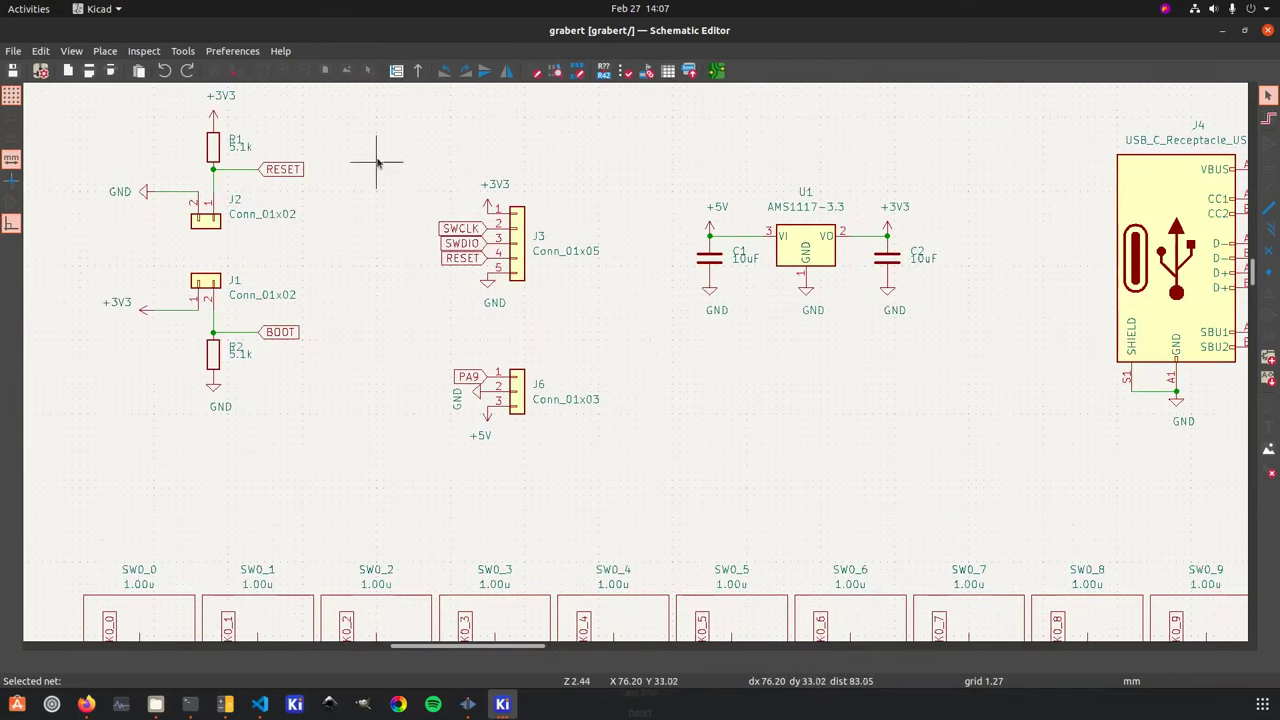
key("w")
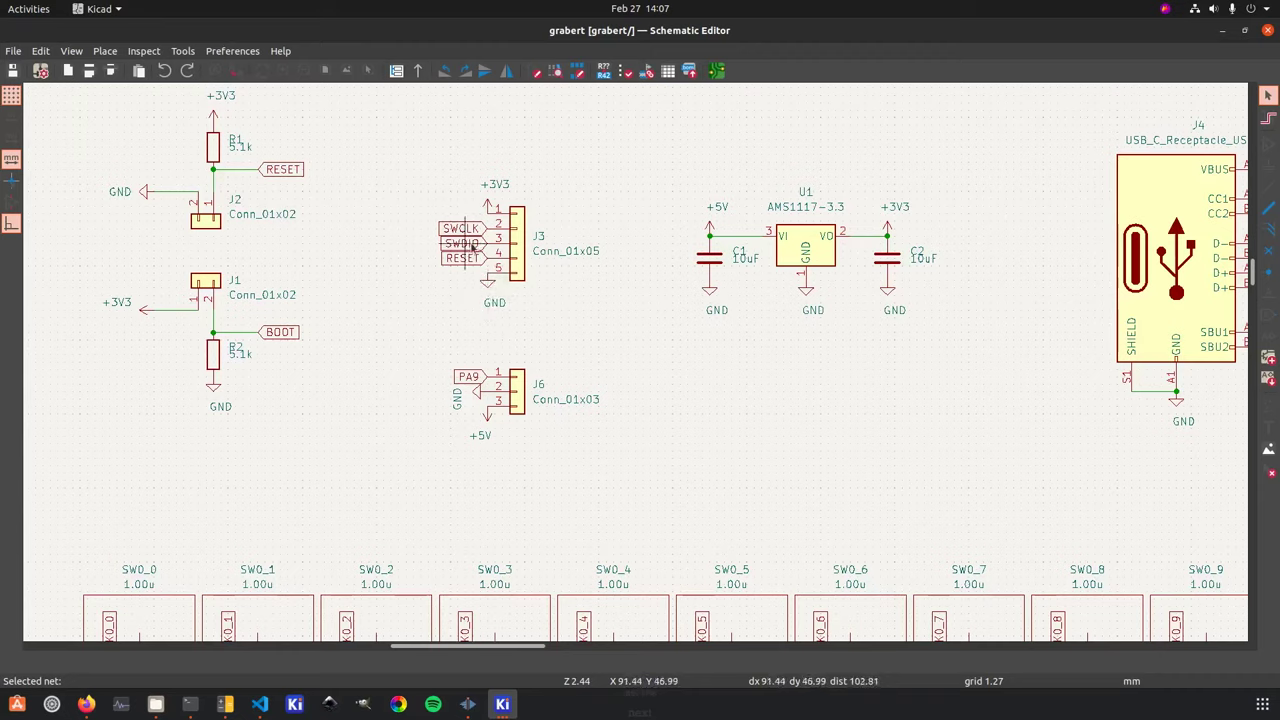
scroll(482, 240, "down", 5)
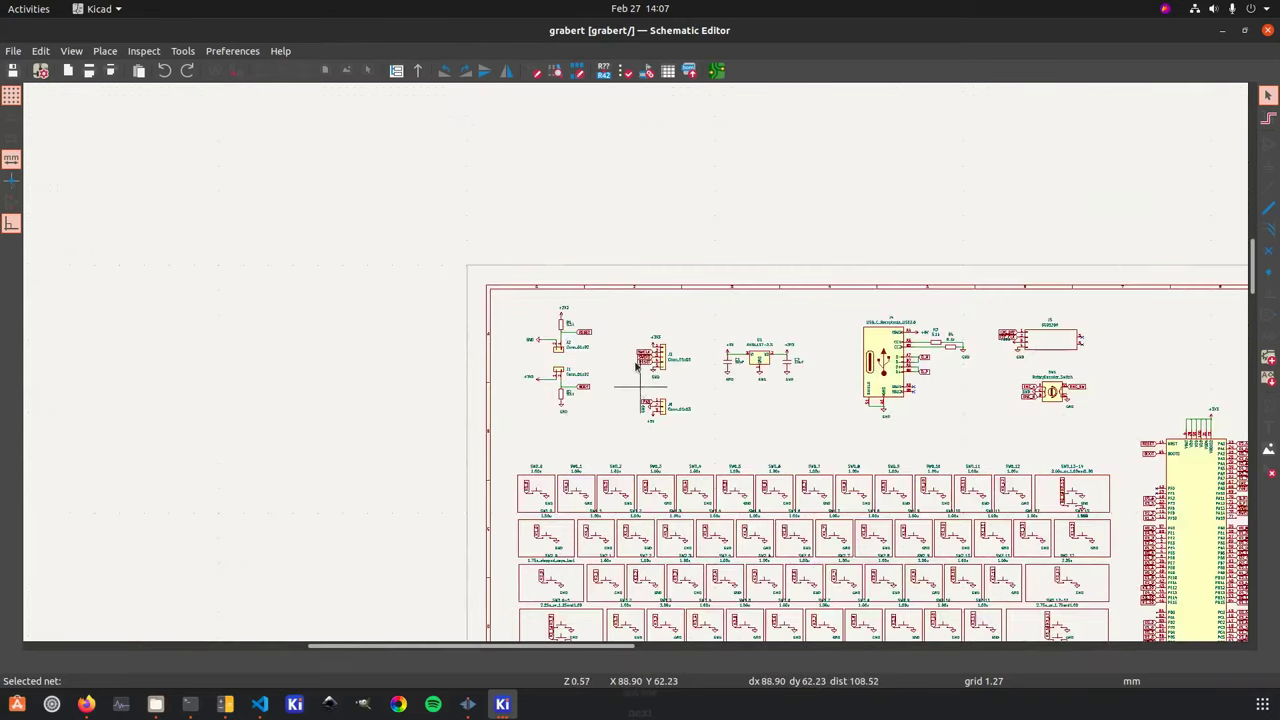
scroll(640, 360, "up", 5)
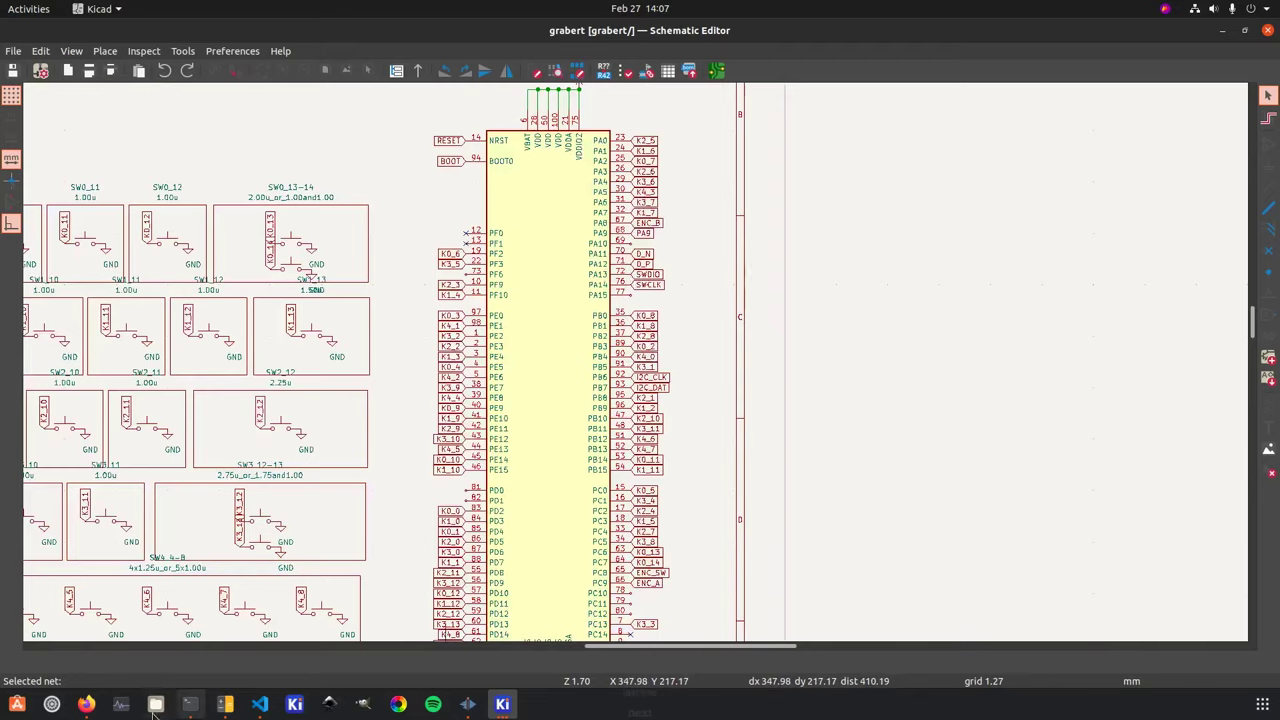
left_click(86, 704)
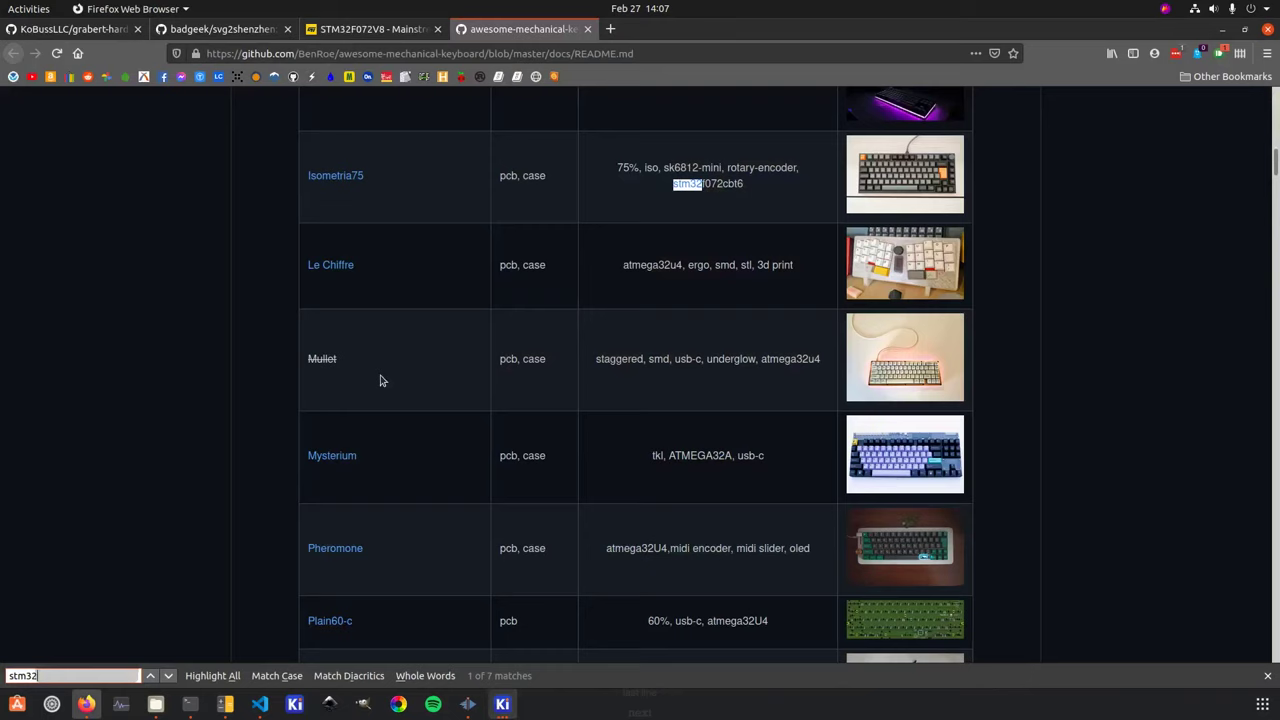
left_click(350, 32)
scroll(235, 474, "up", 4)
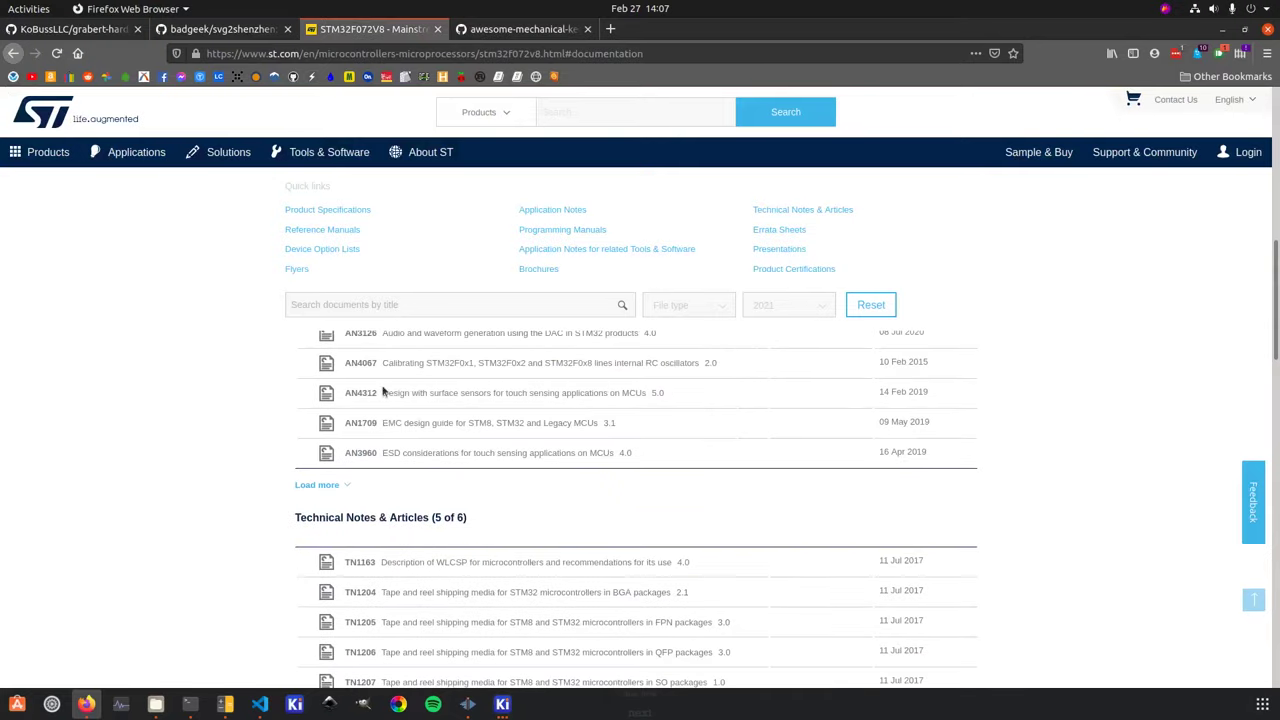
left_click(1217, 33)
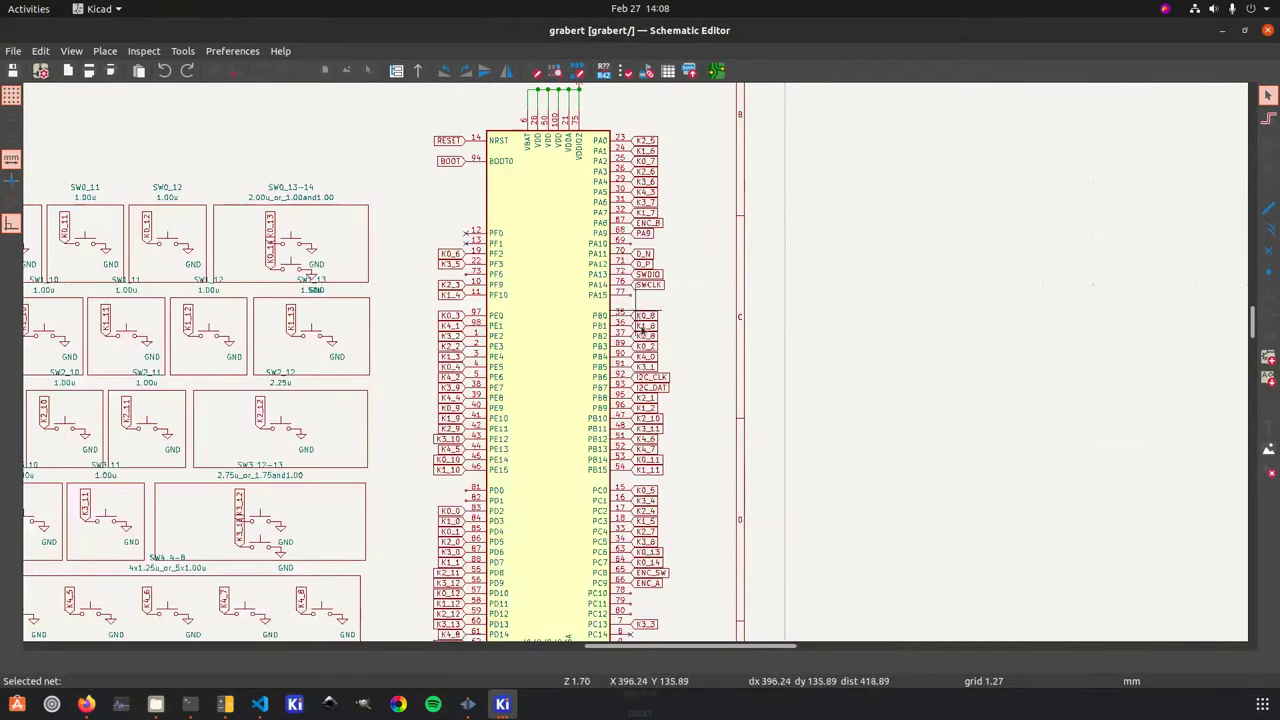
scroll(632, 368, "down", 5)
scroll(226, 264, "up", 6)
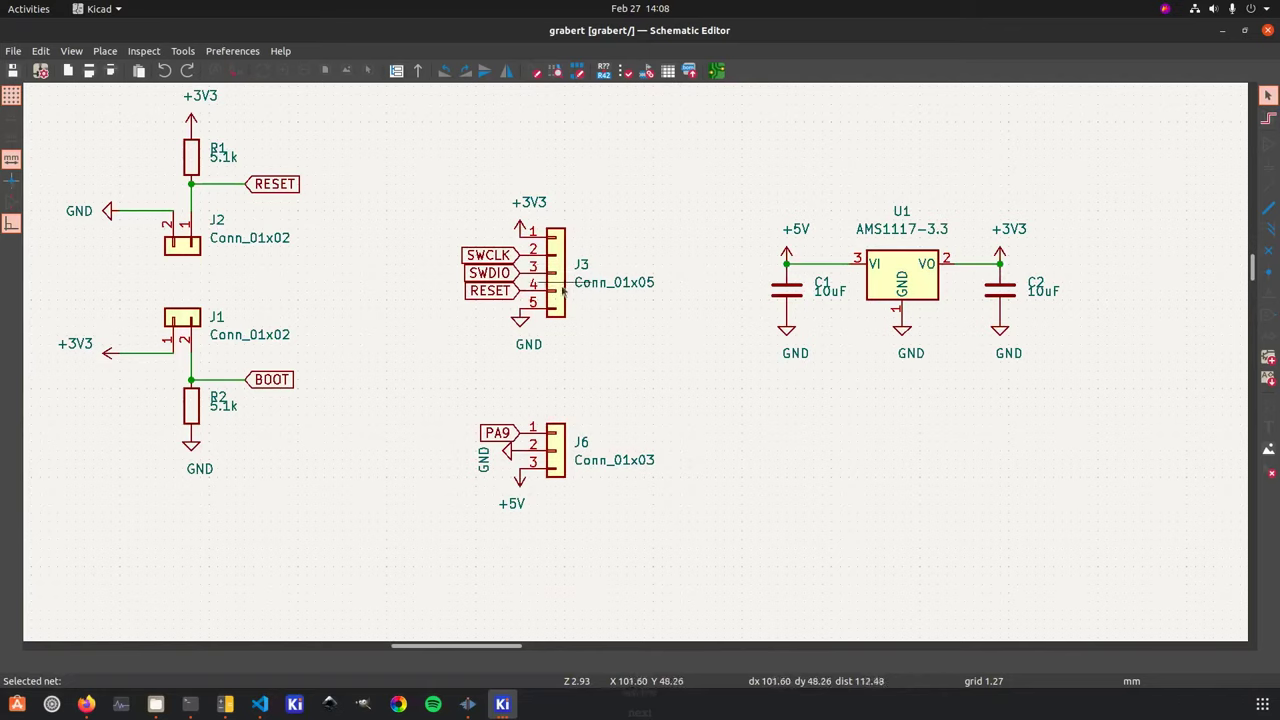
double_click(555, 291)
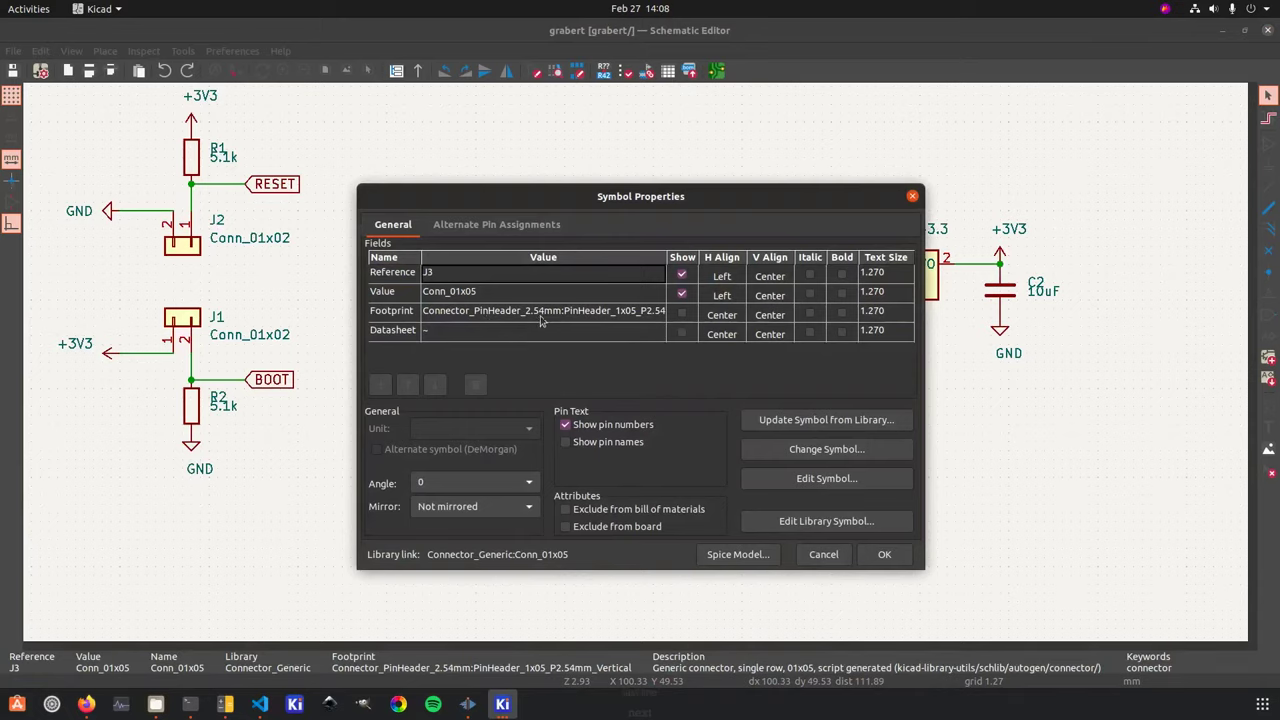
left_click(912, 198)
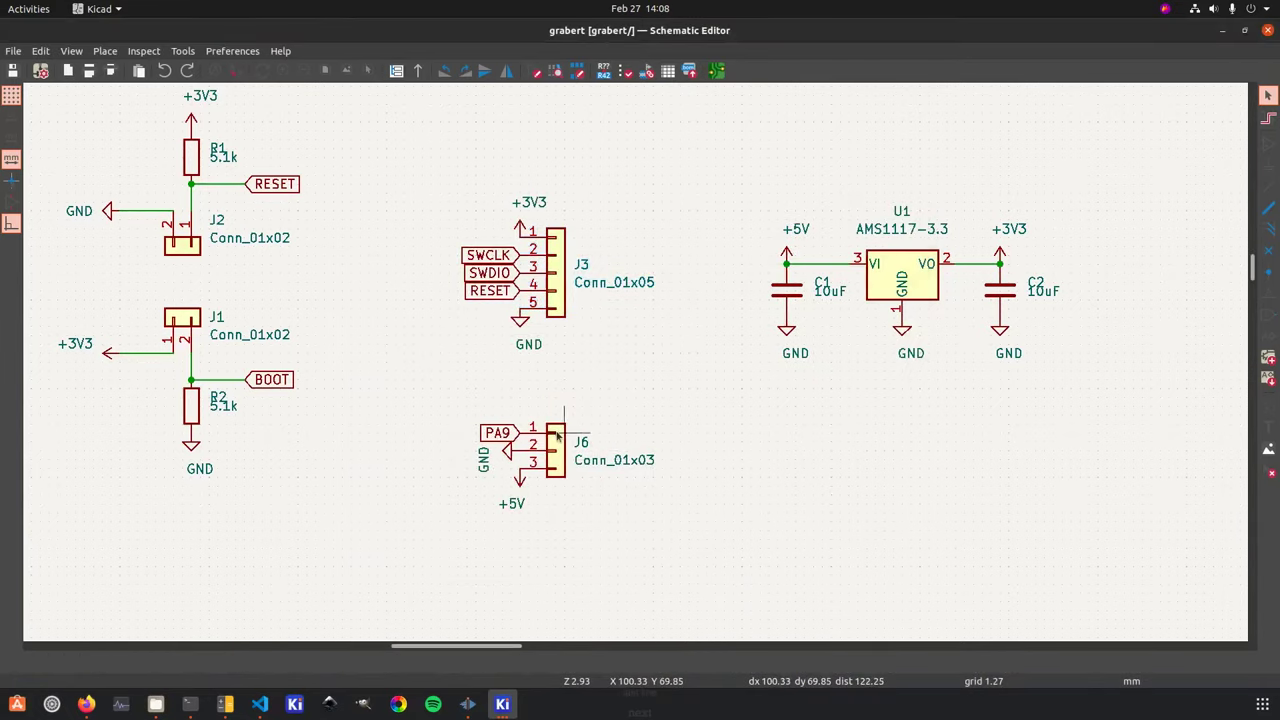
scroll(449, 413, "down", 3)
scroll(634, 357, "up", 3)
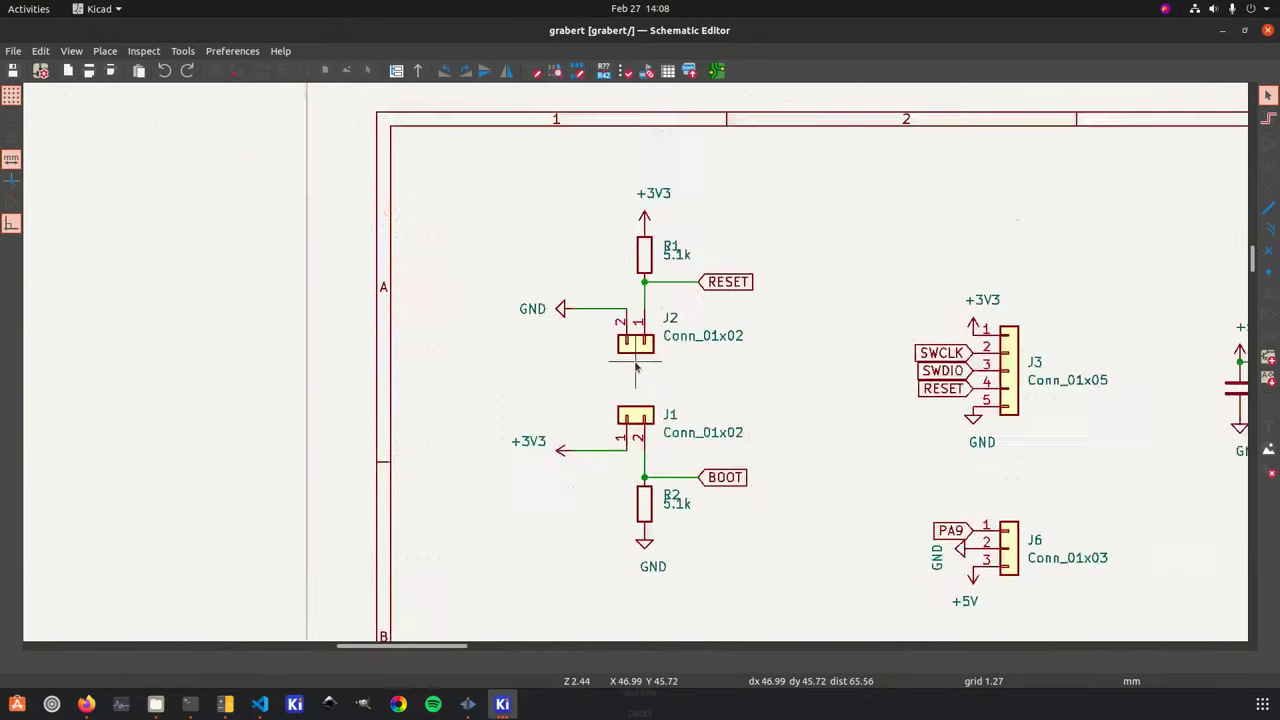
scroll(845, 375, "up", 2)
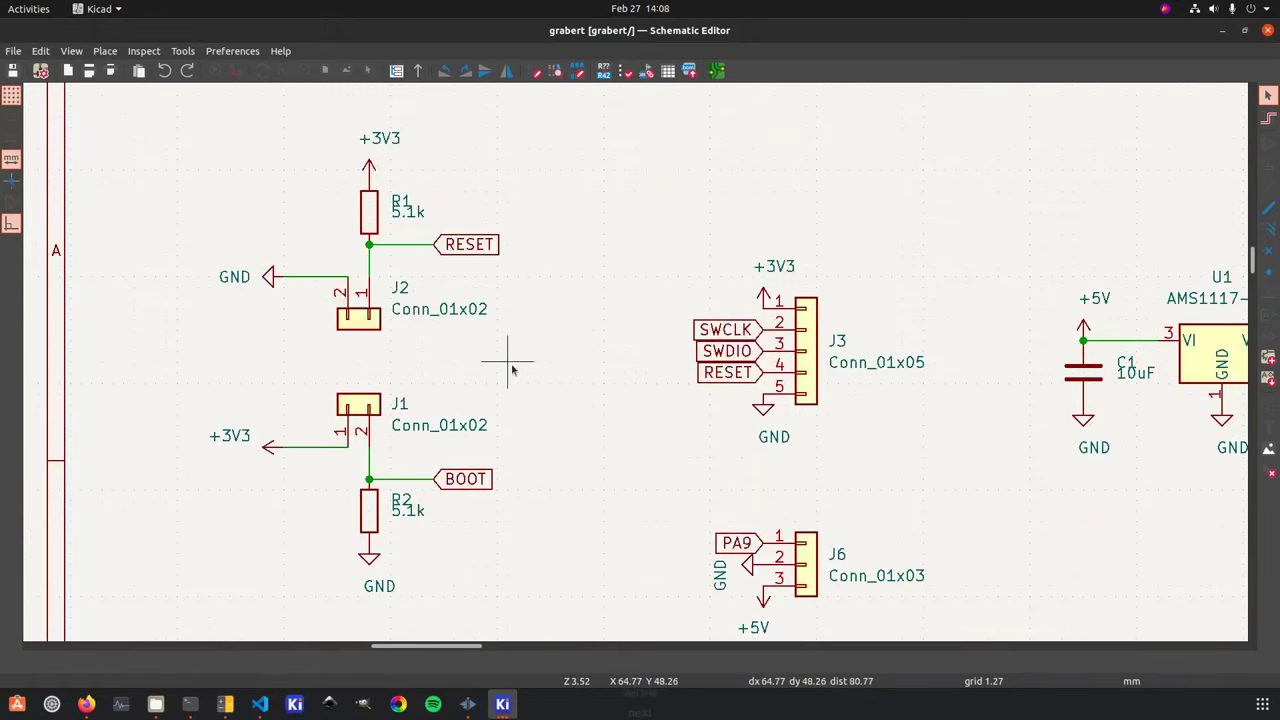
left_click(370, 420)
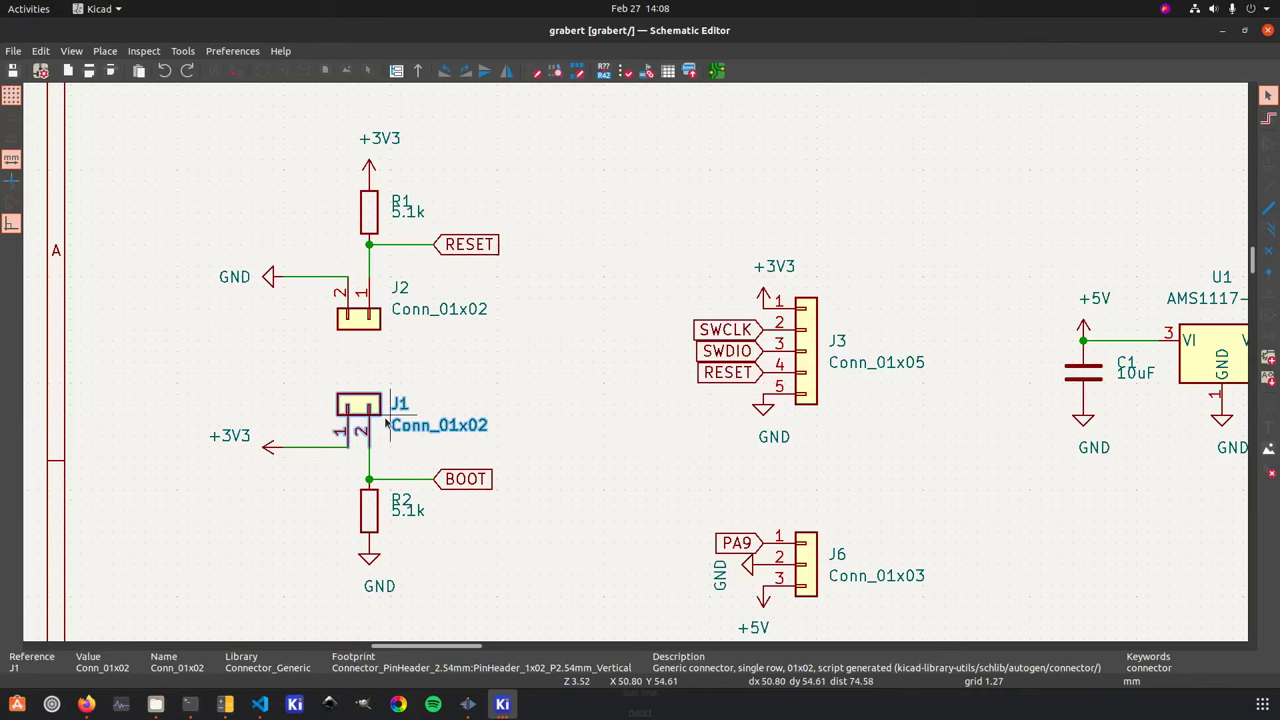
double_click(385, 422)
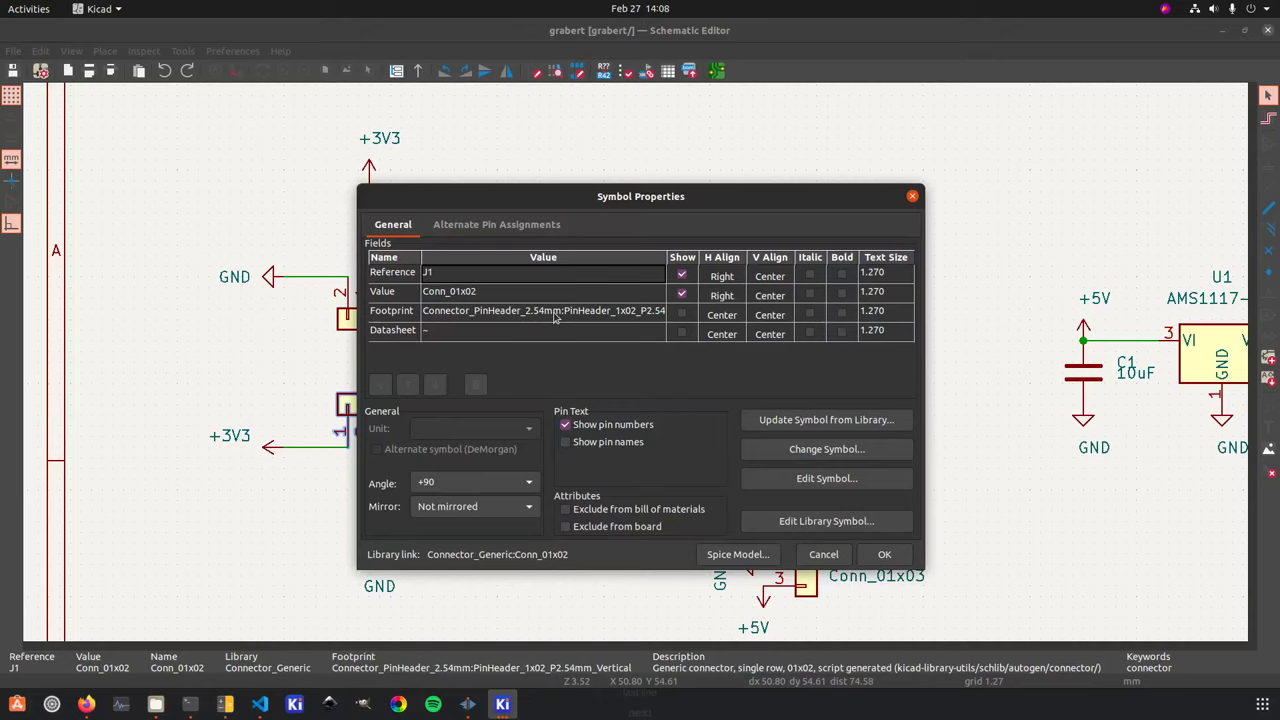
left_click(912, 197)
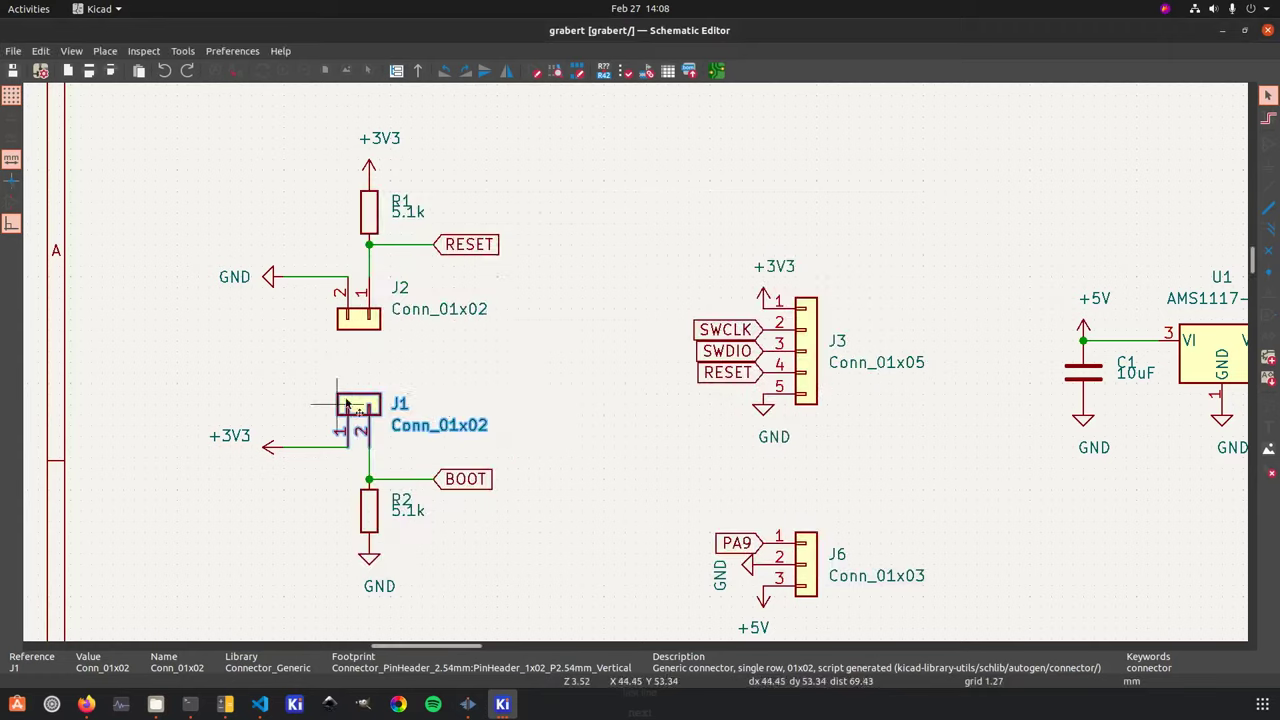
left_click(550, 352)
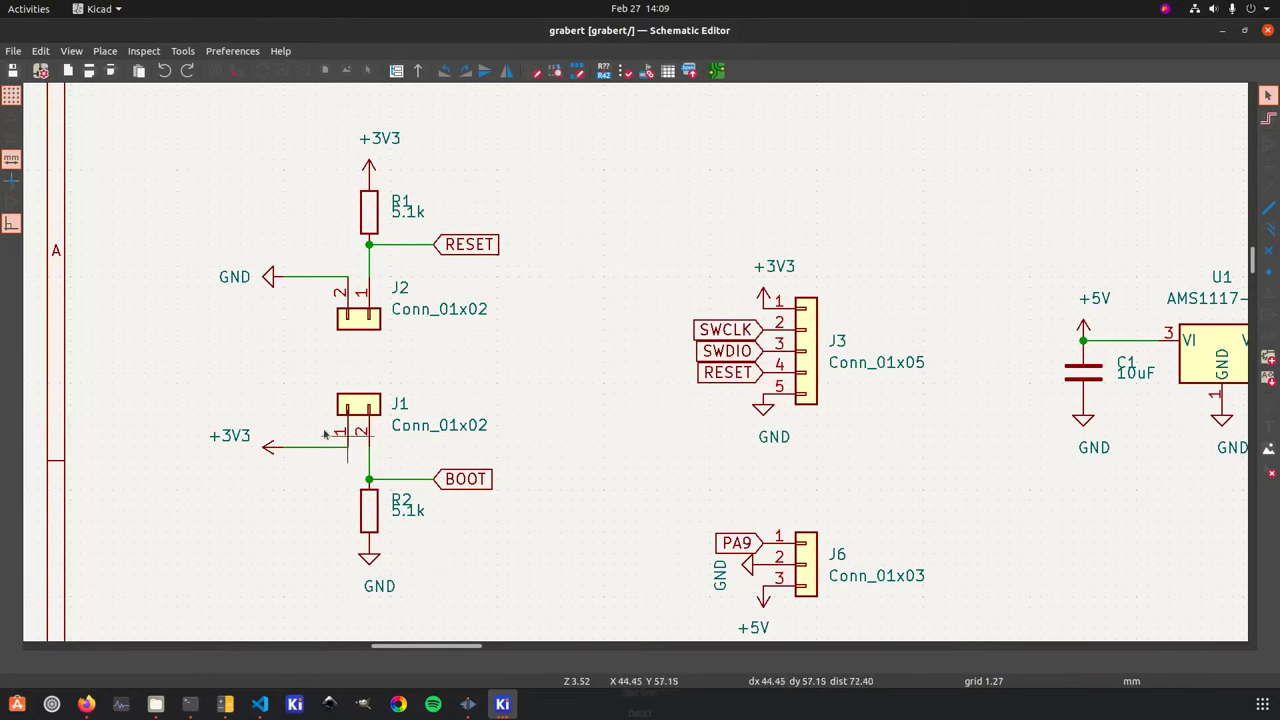
scroll(345, 432, "down", 3)
scroll(634, 358, "down", 2)
scroll(634, 354, "up", 2)
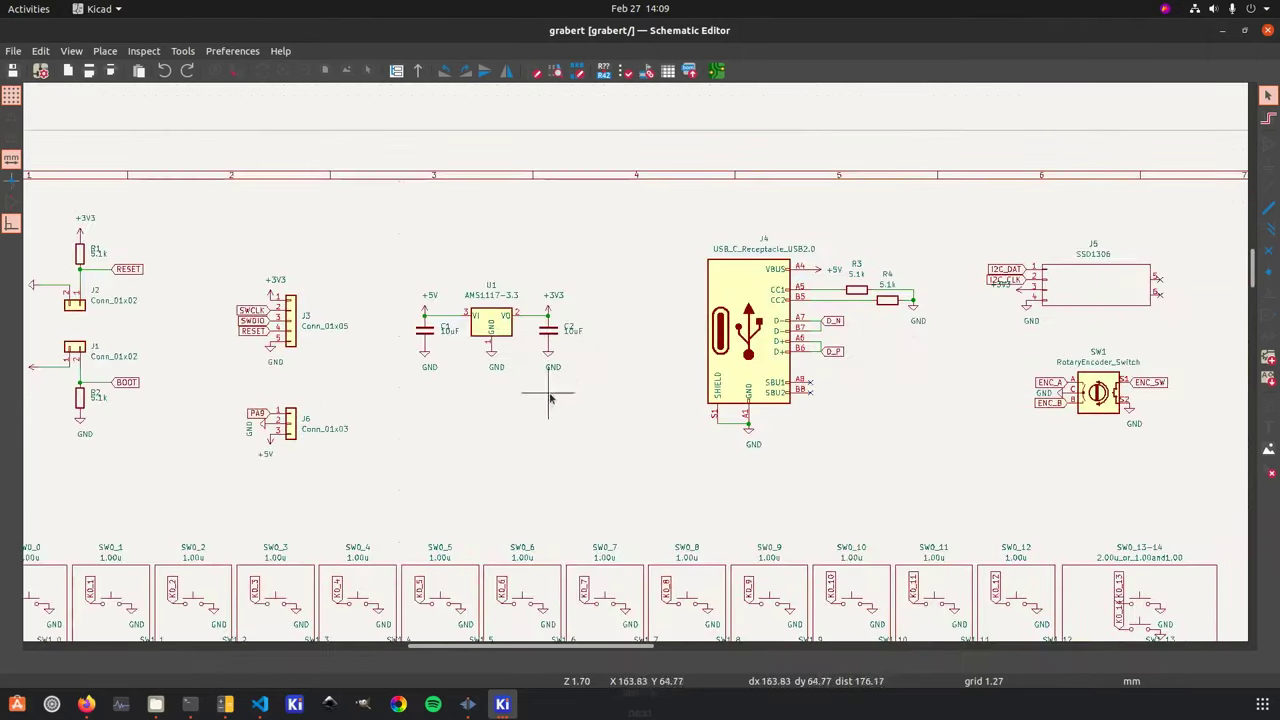
scroll(917, 323, "up", 5)
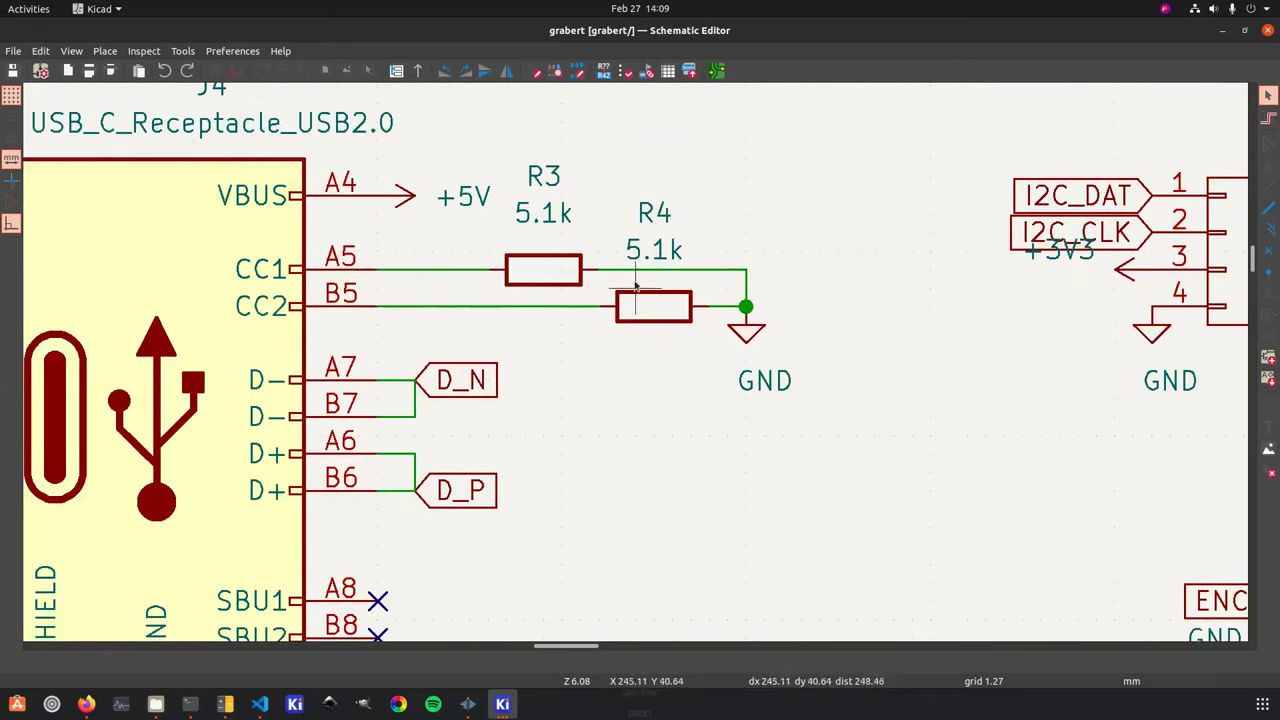
scroll(744, 354, "down", 3)
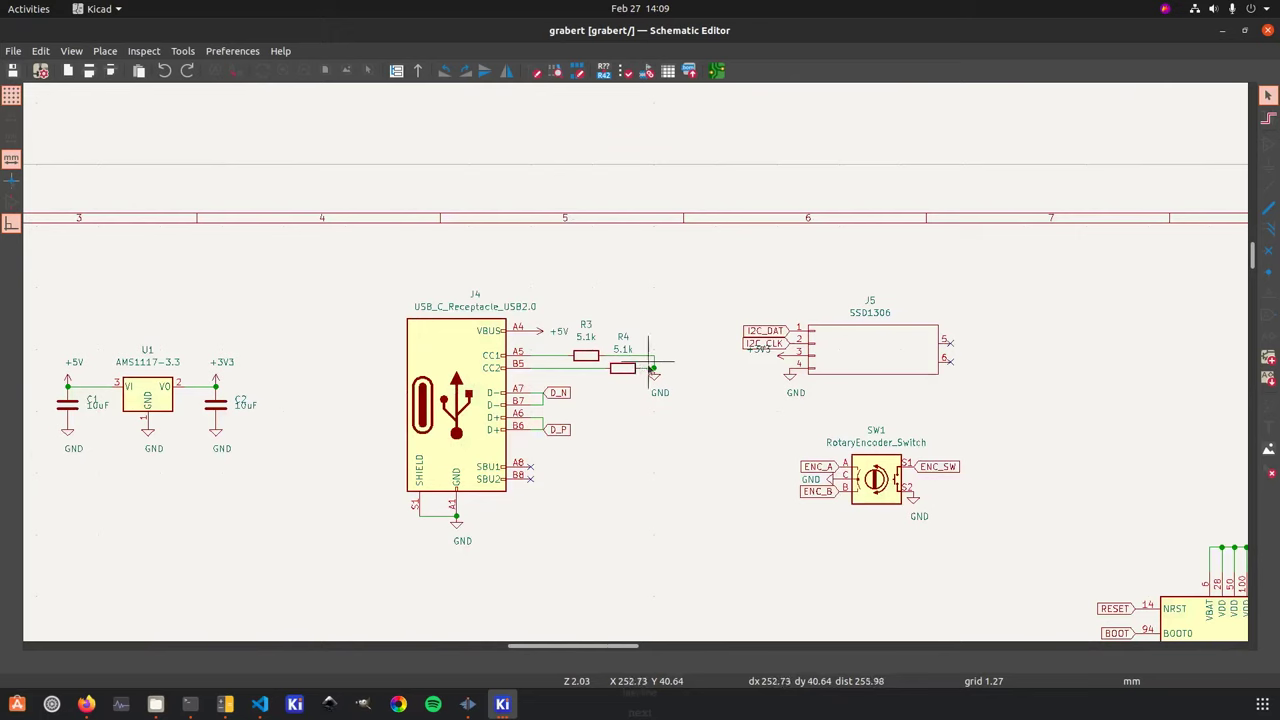
scroll(641, 390, "down", 2)
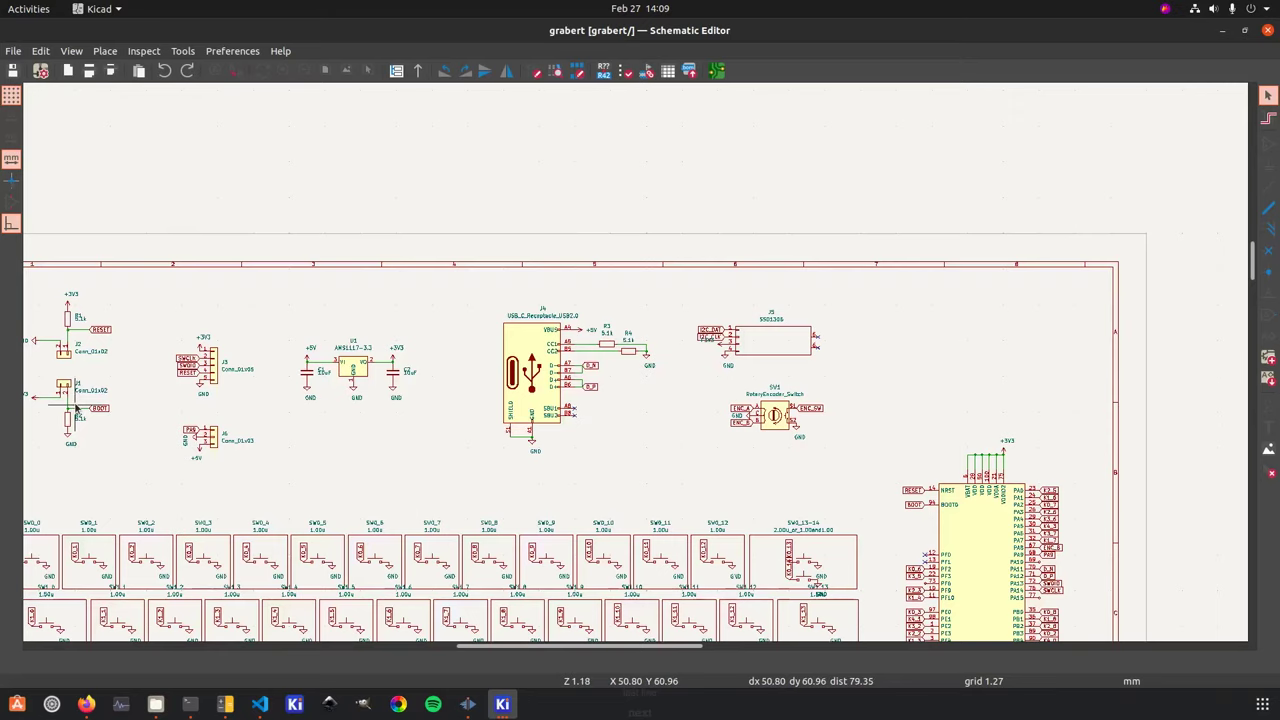
scroll(310, 376, "down", 1)
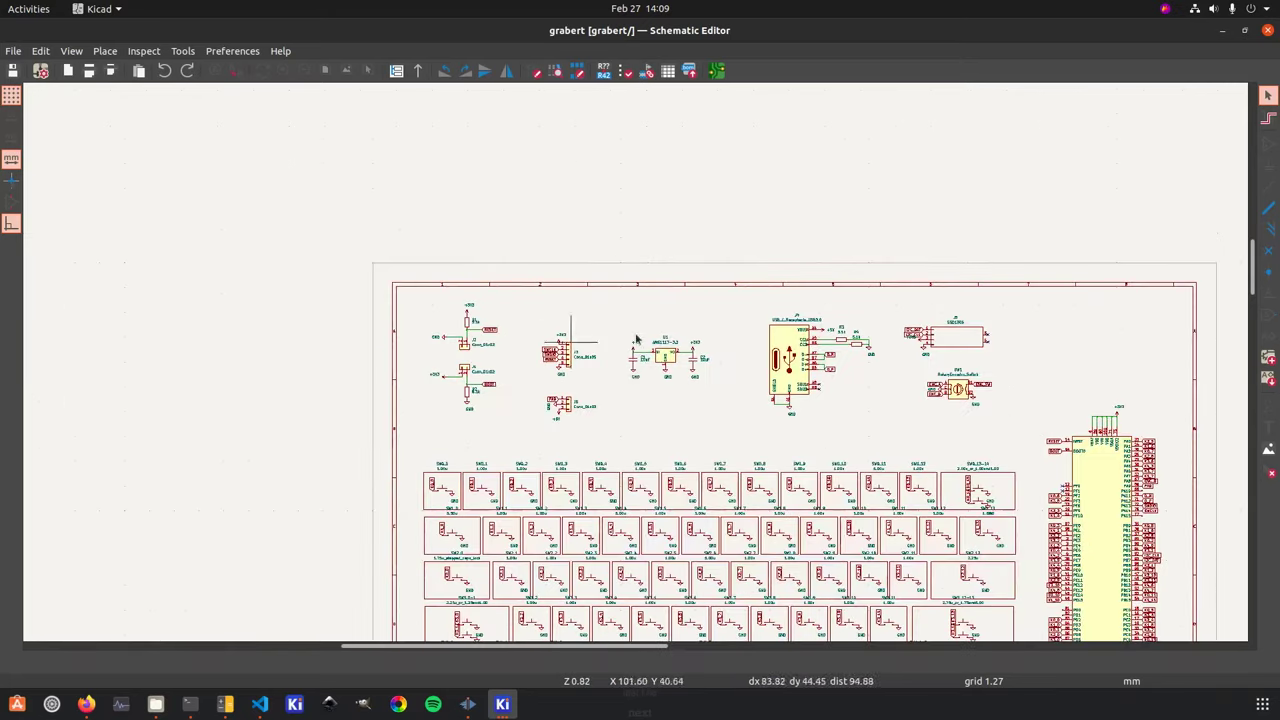
scroll(737, 397, "up", 2)
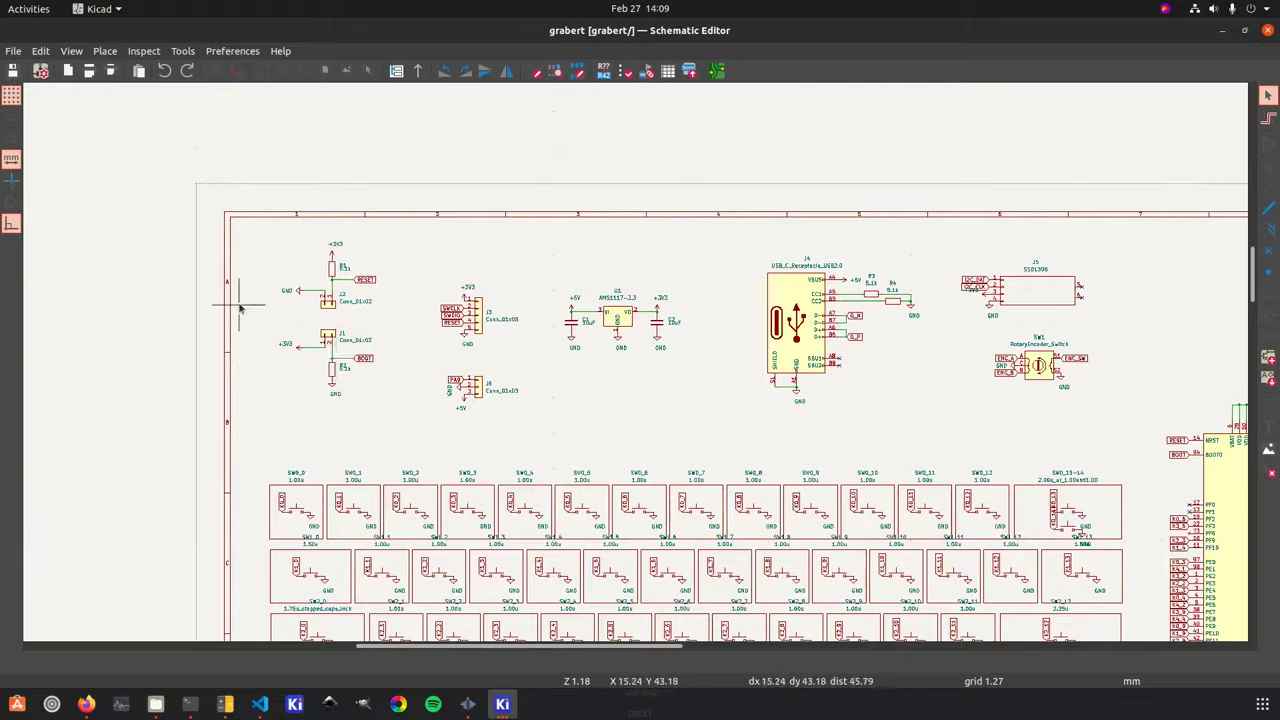
scroll(240, 308, "down", 4)
scroll(735, 390, "up", 3)
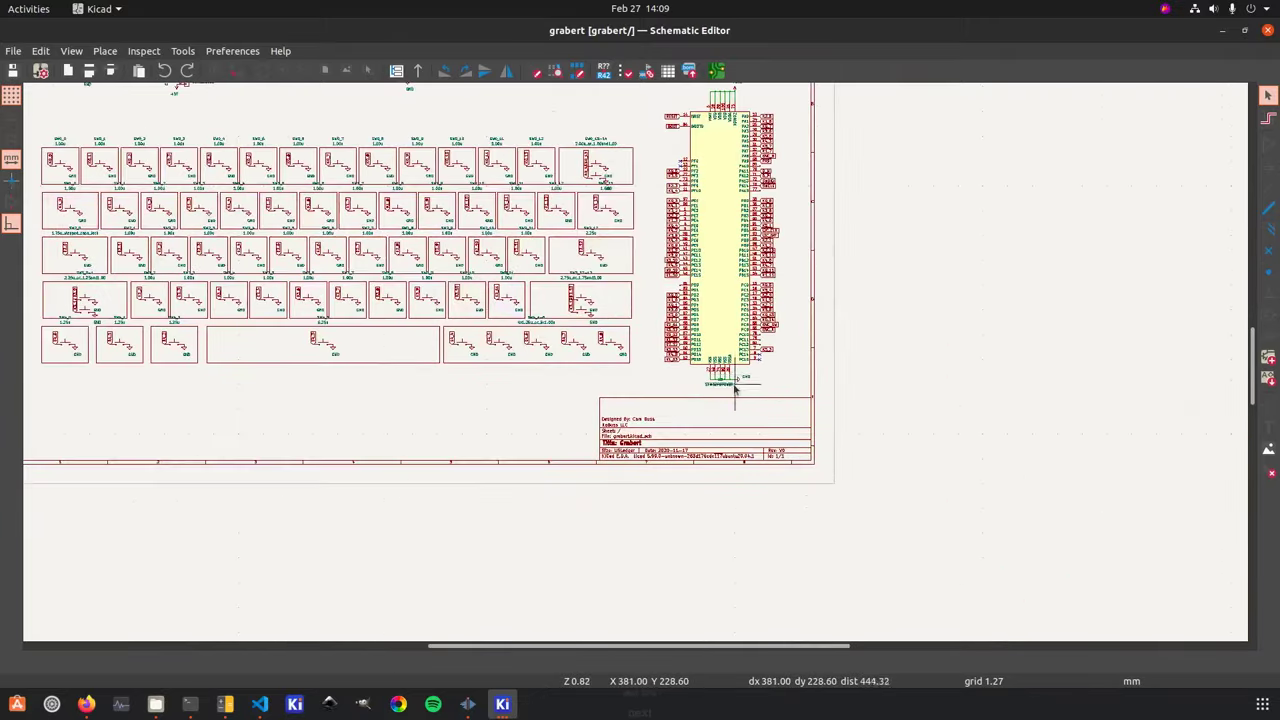
scroll(735, 390, "up", 5)
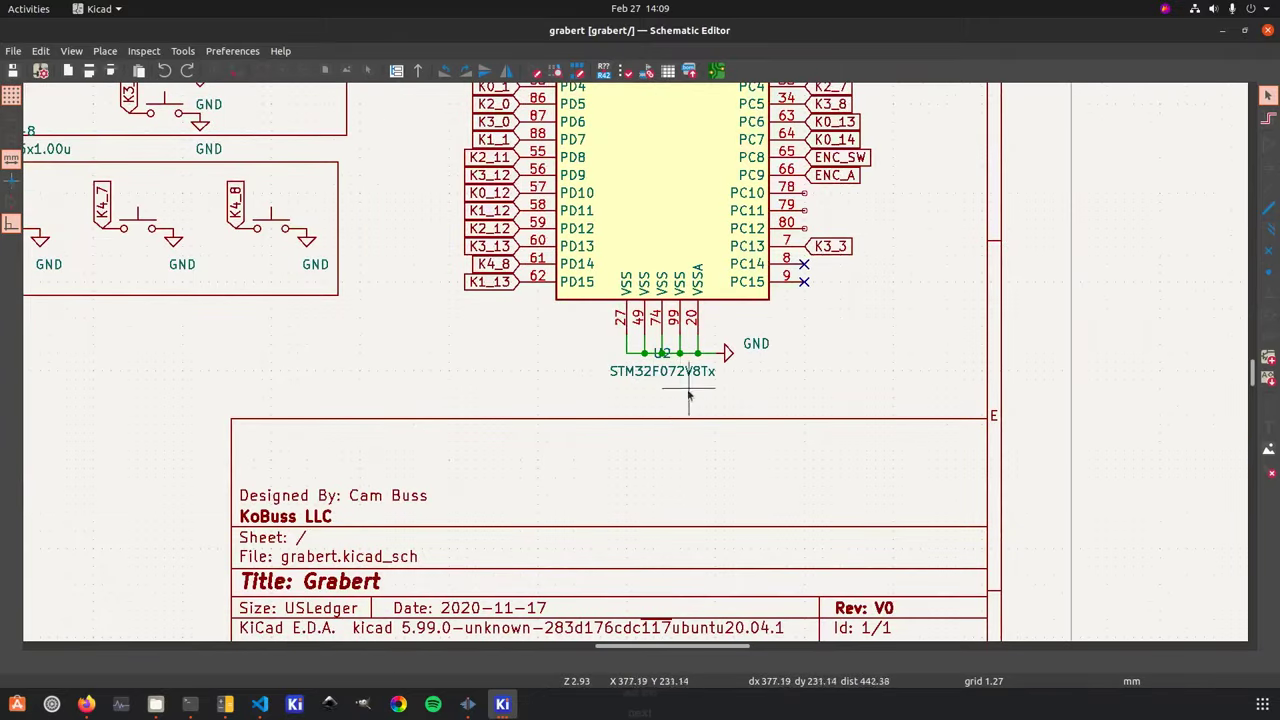
scroll(680, 380, "down", 8)
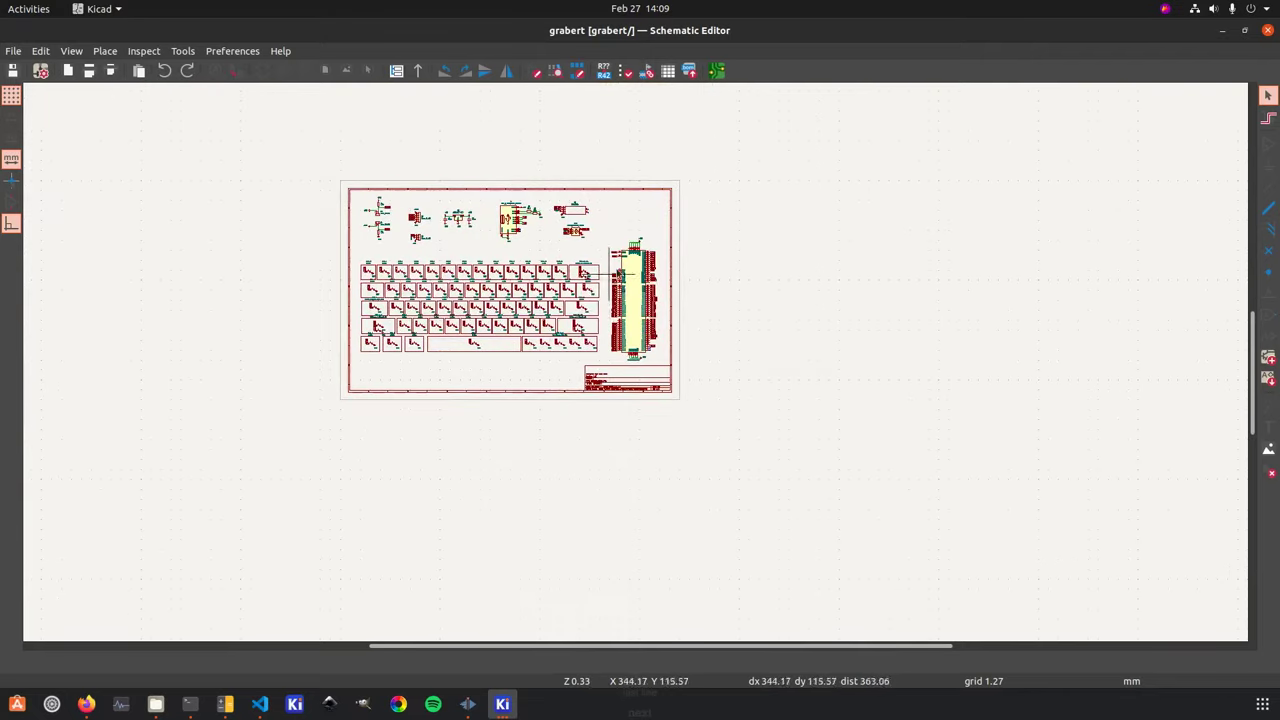
scroll(636, 367, "up", 3)
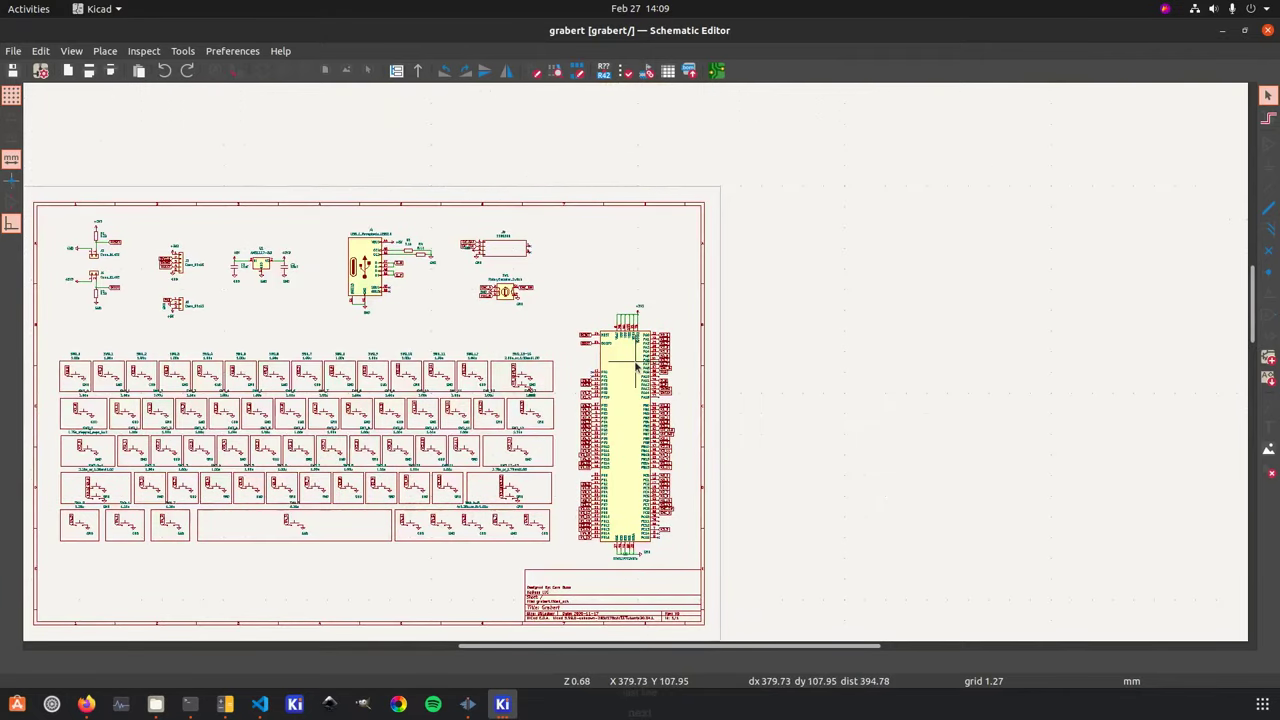
scroll(203, 289, "up", 3)
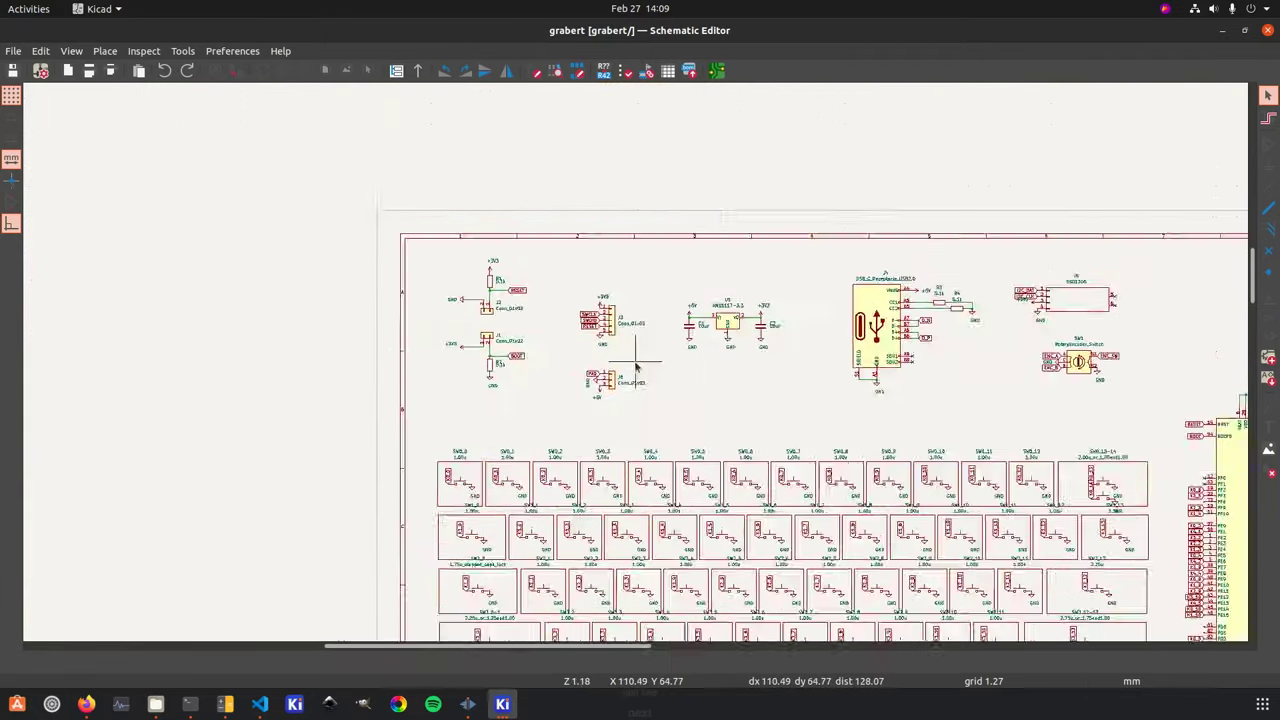
scroll(533, 347, "down", 3)
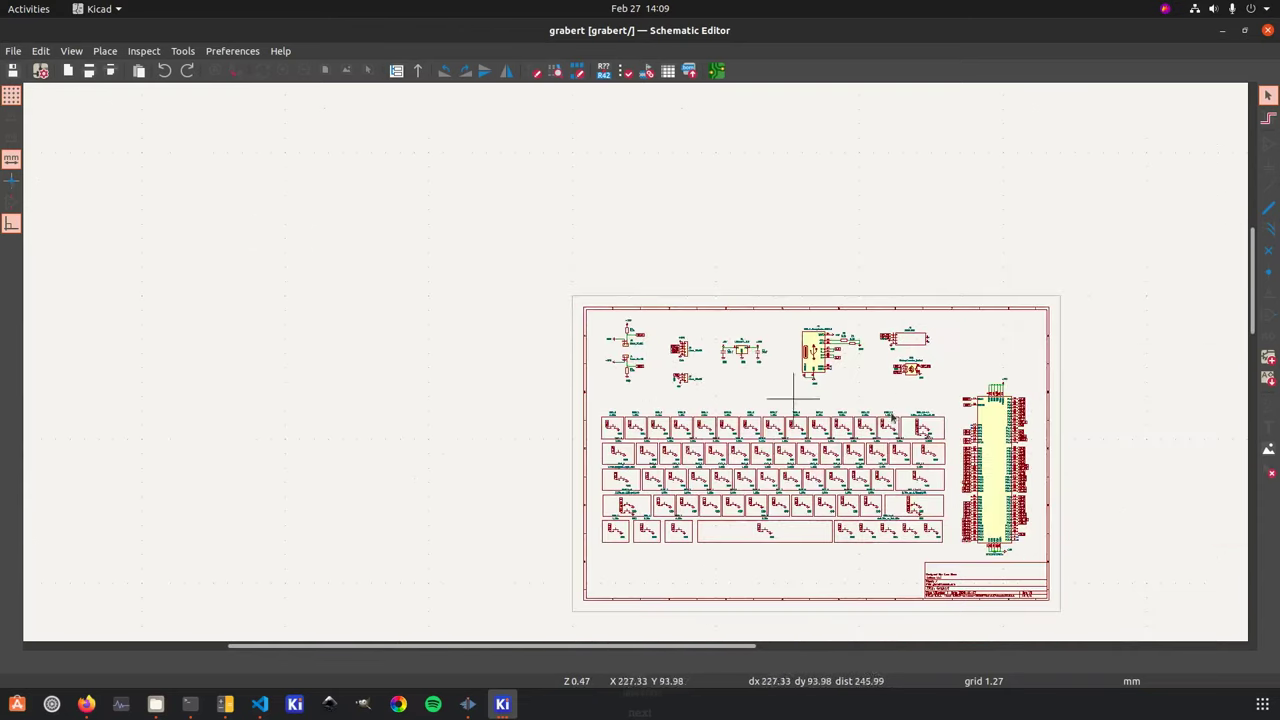
scroll(737, 371, "up", 2)
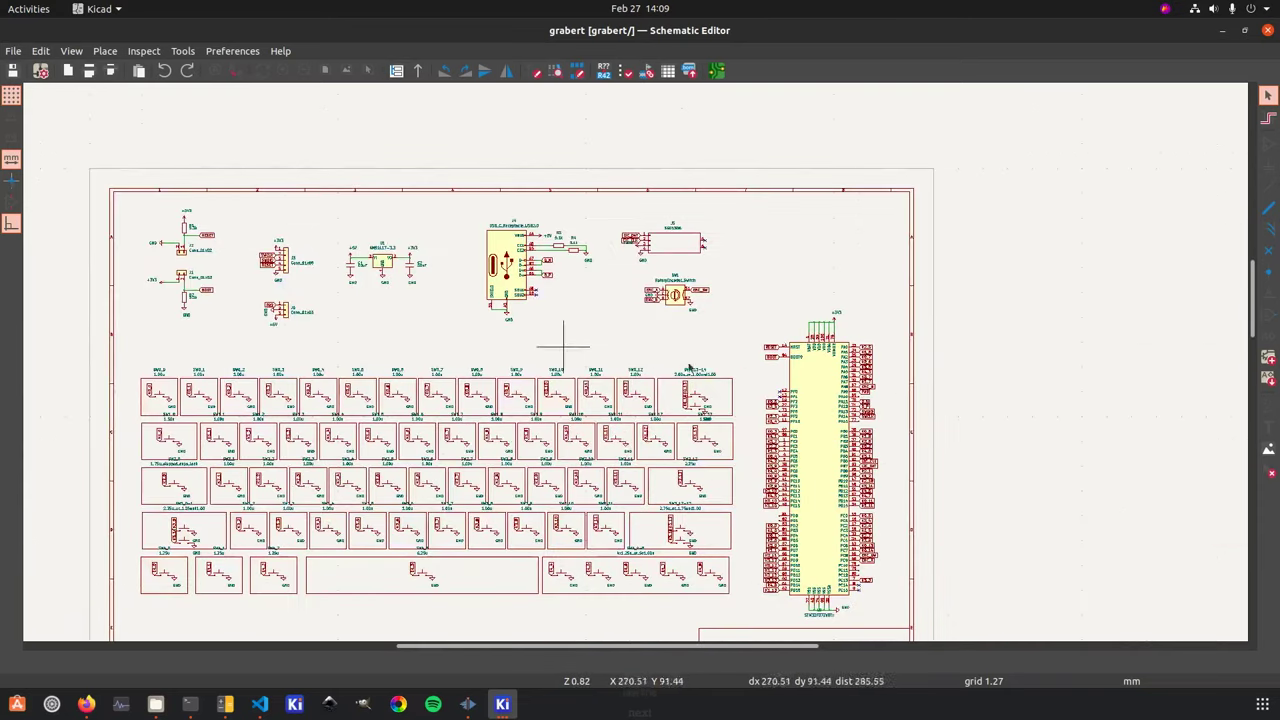
scroll(636, 368, "up", 2)
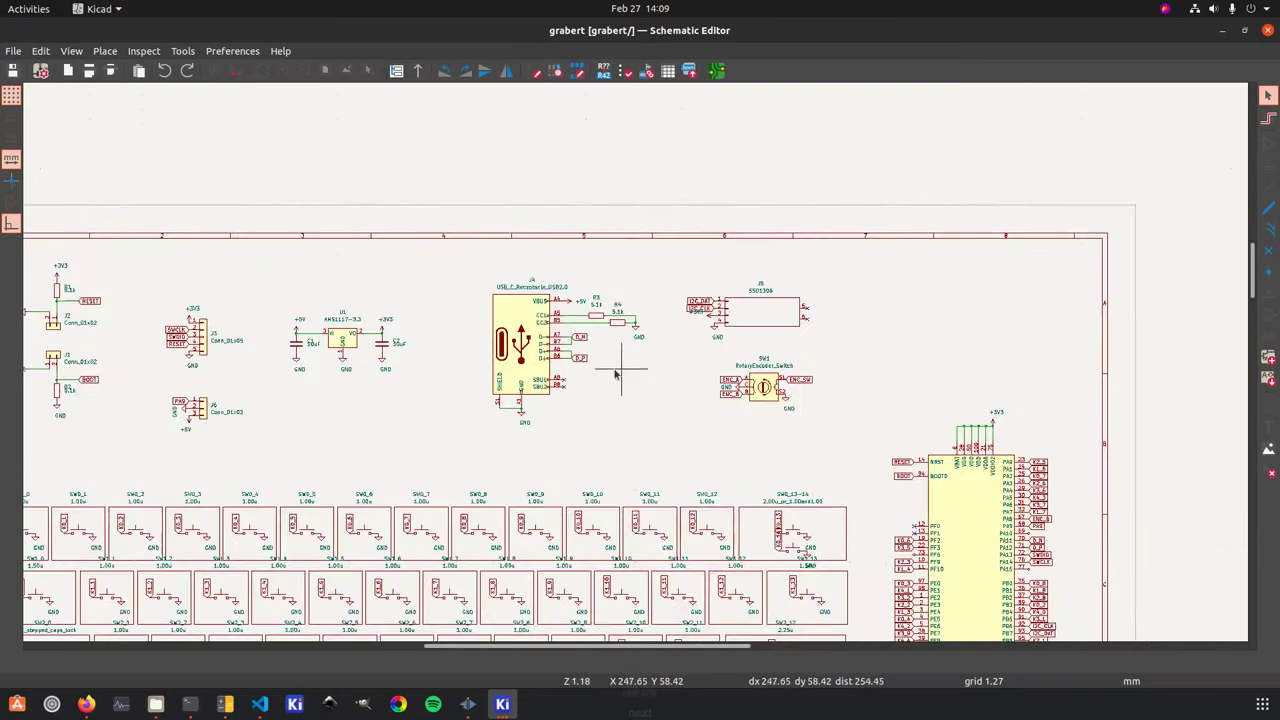